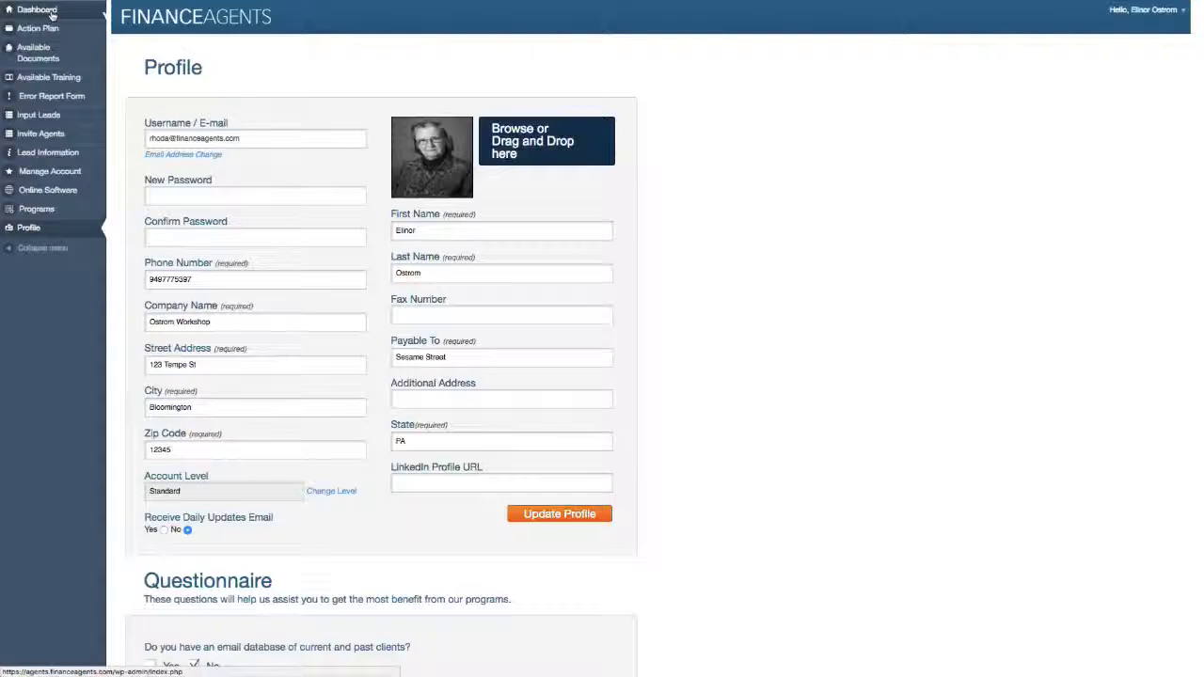
Step: Open the agent dashboard with the lead statistics and marketing links
left_click(52, 13)
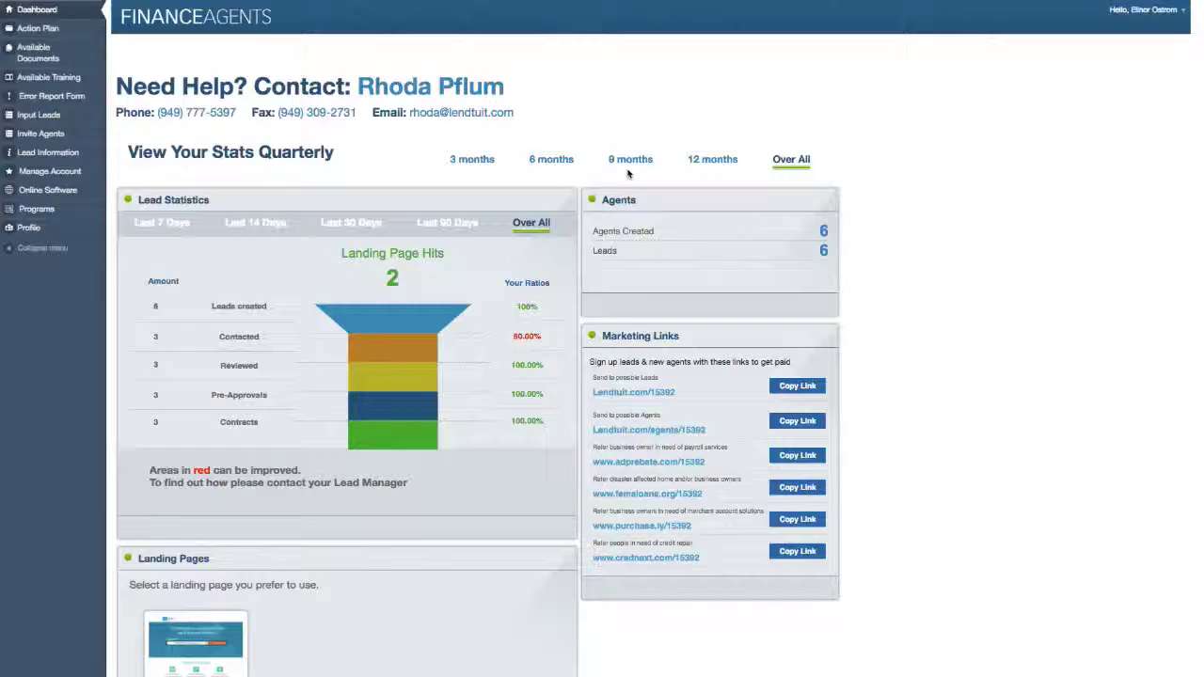
Step: Switch to the PowerPoint slideshow and advance to the Action Plan slide
key("ctrl+Up")
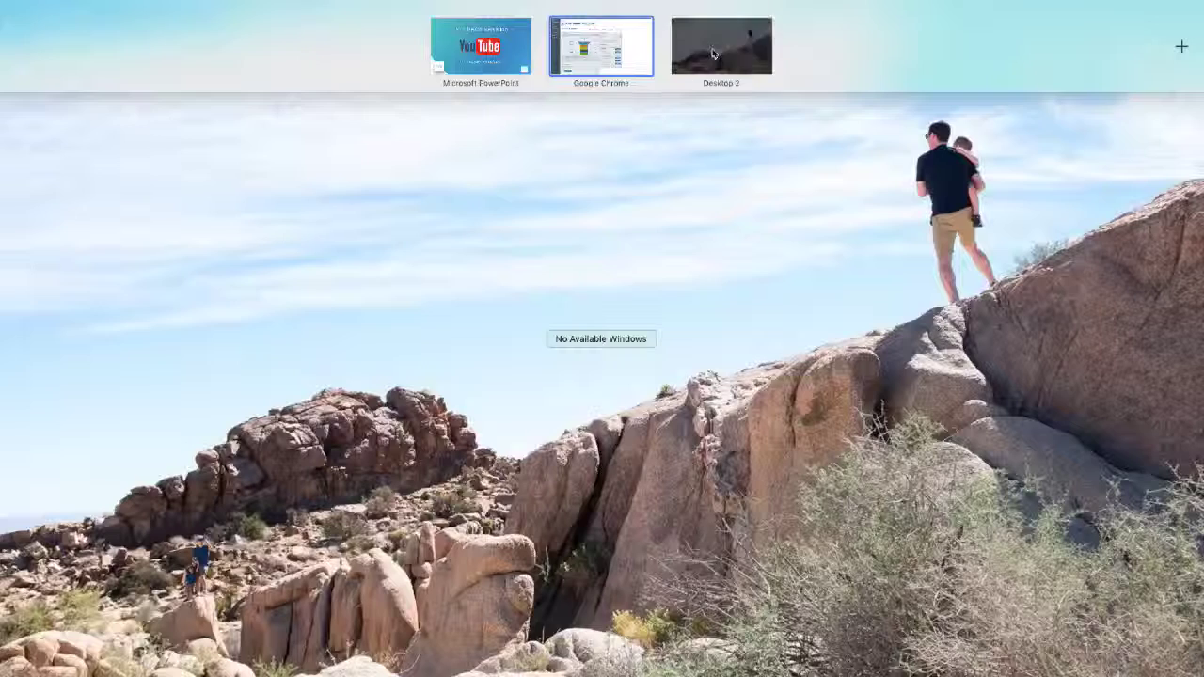
left_click(712, 54)
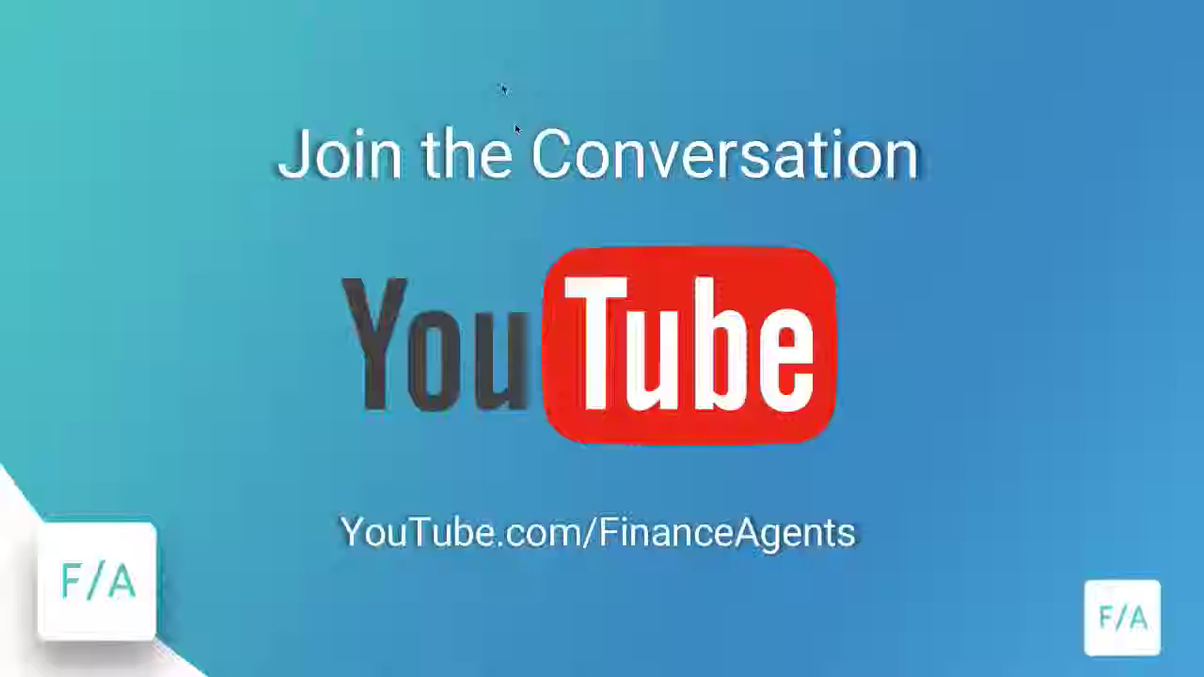
left_click(535, 223)
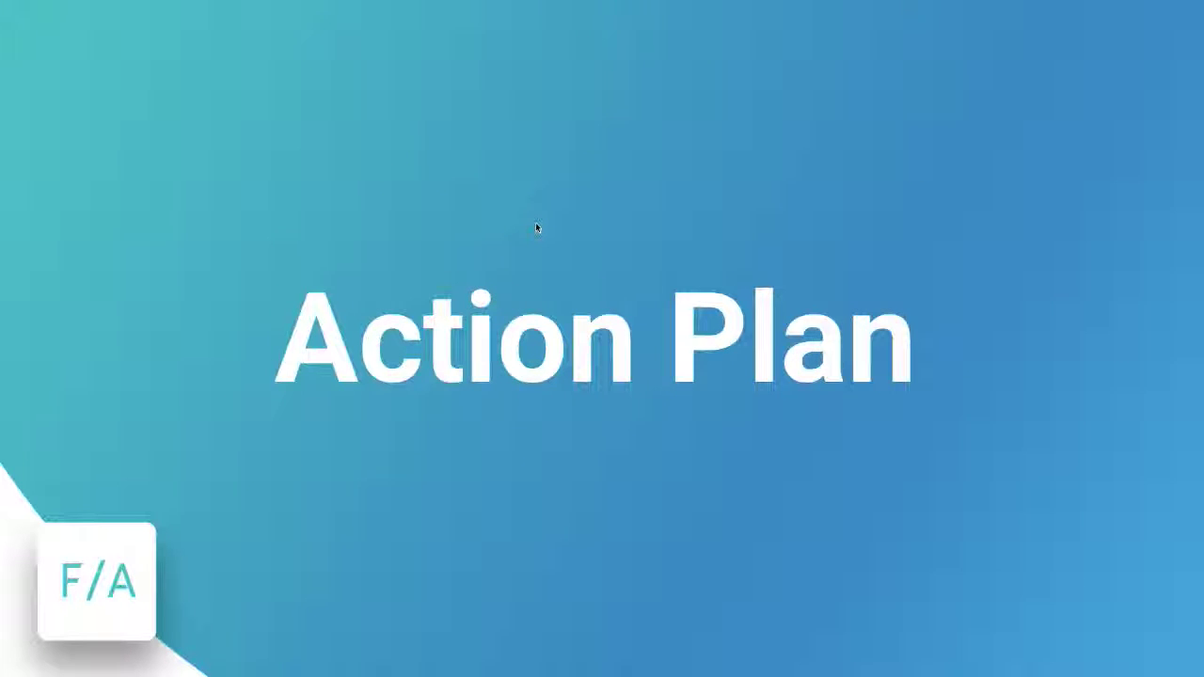
Step: Switch back to Google Chrome and open the Action Plan page
key("ctrl+Up")
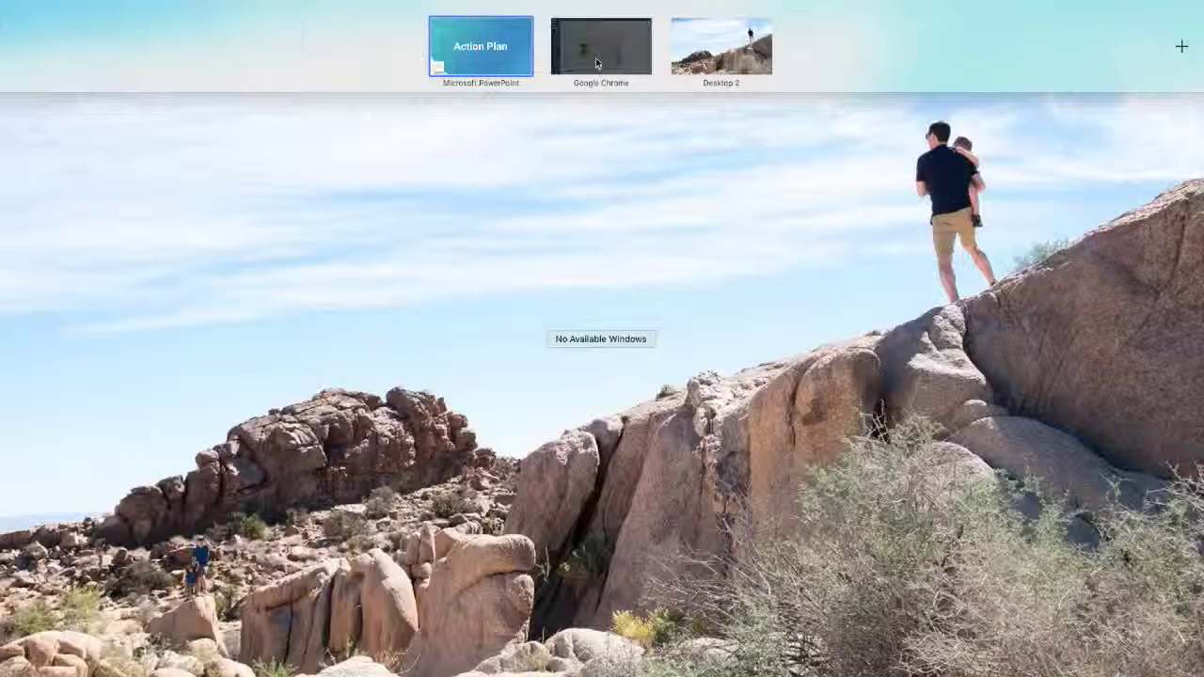
left_click(595, 63)
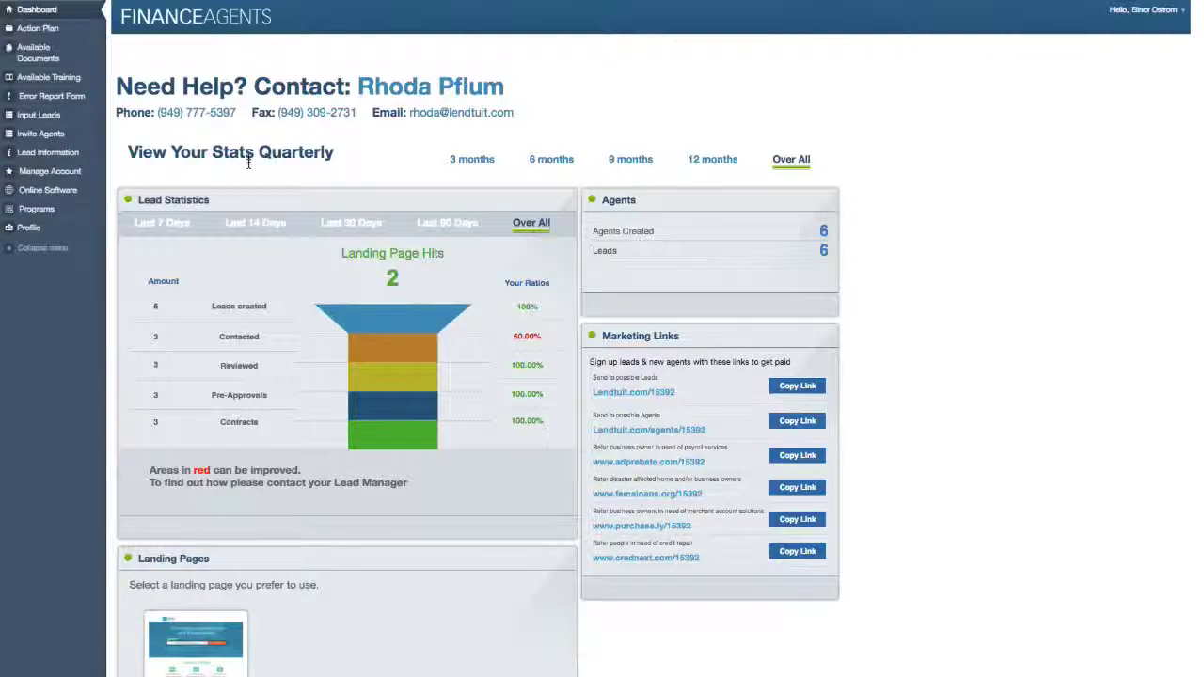
left_click(45, 29)
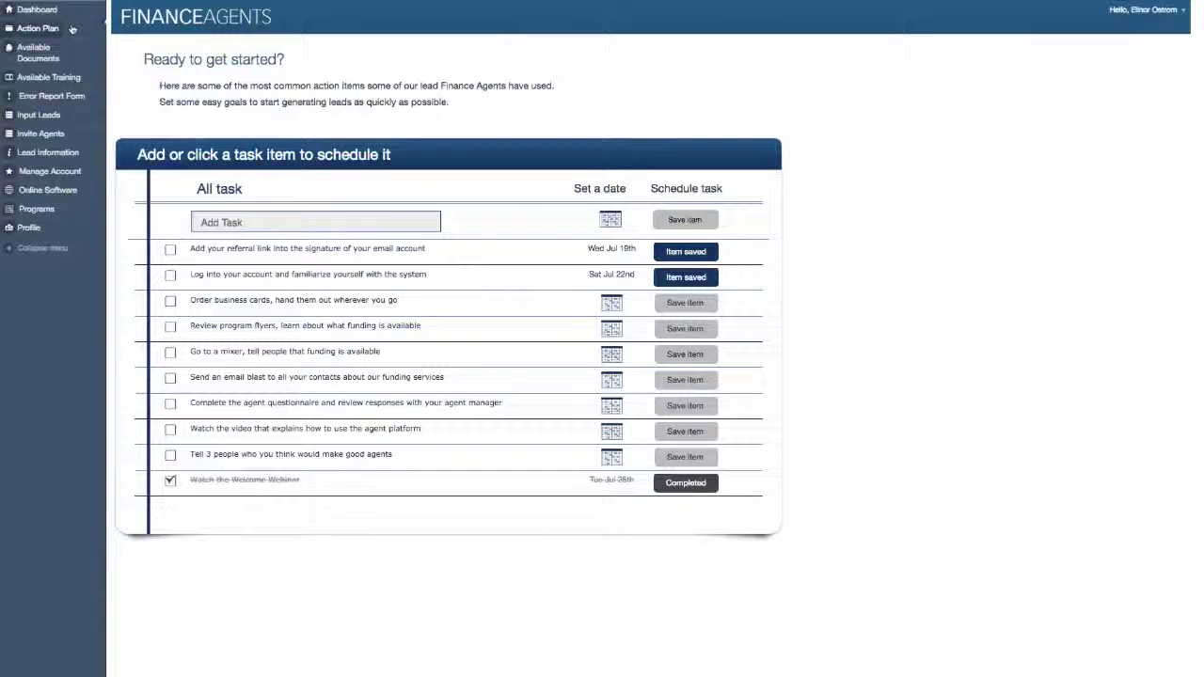
Step: Enter a new action plan task to call a contact by first name, removing the surplus trailing characters
left_click(260, 225)
type("C")
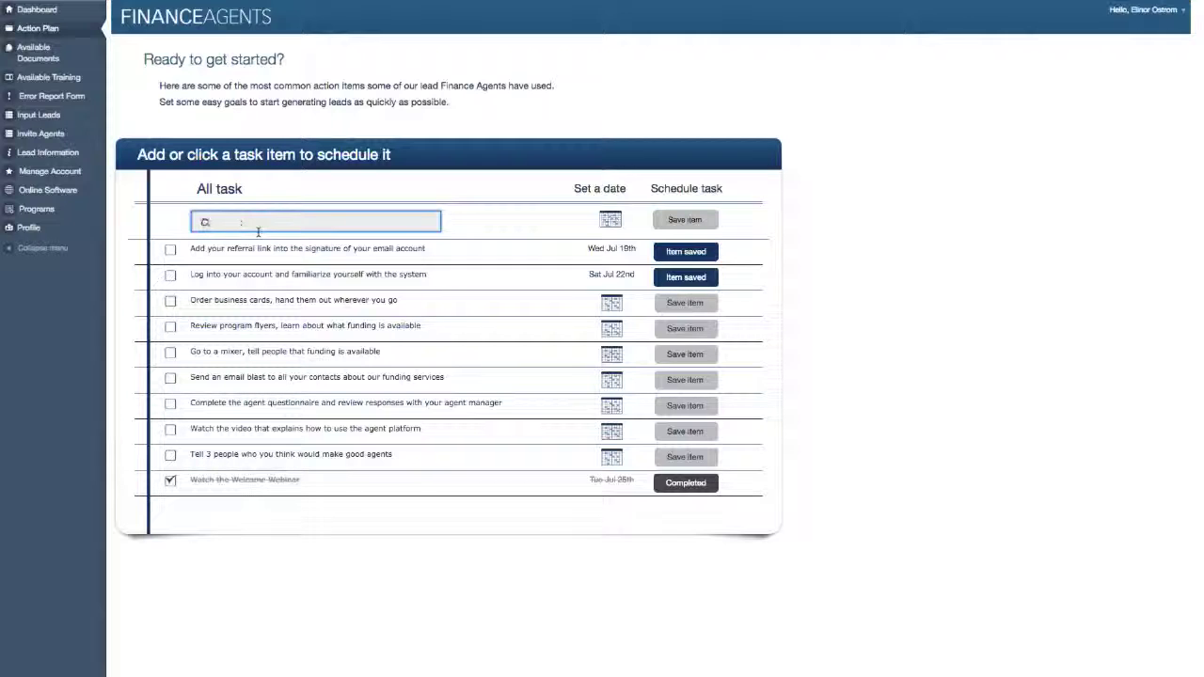
type("all Trey....A...")
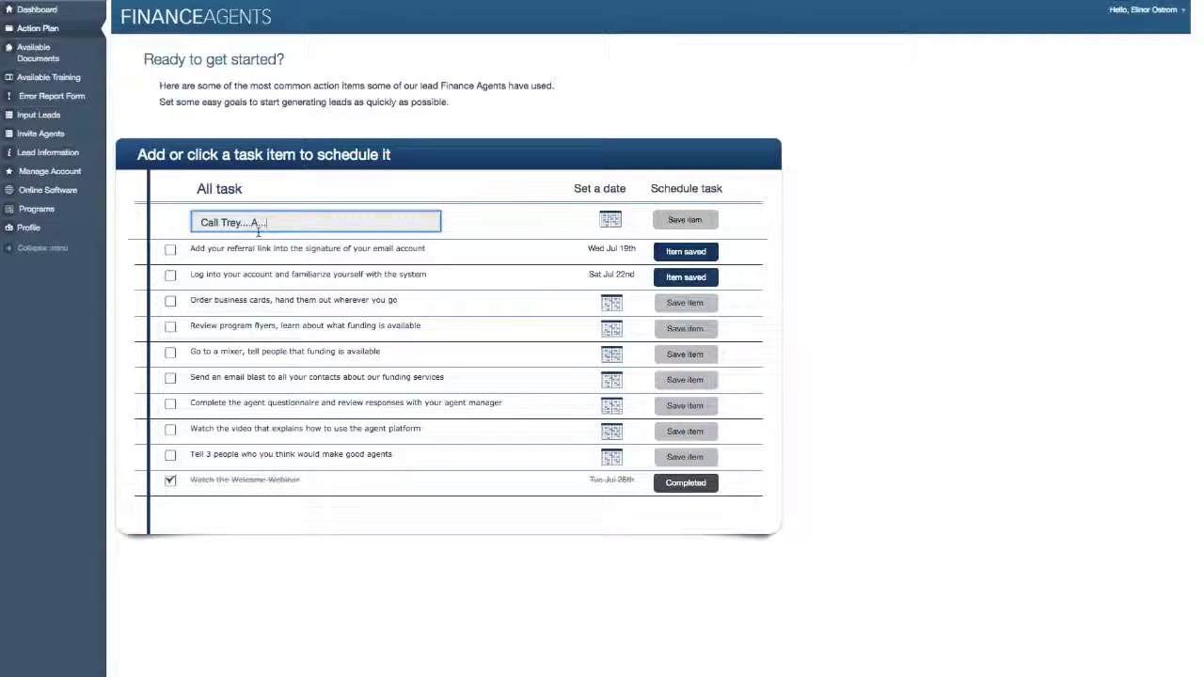
key("BackSpace")
key("BackSpace")
key("BackSpace")
key("BackSpace")
key("BackSpace")
key("BackSpace")
key("BackSpace")
key("BackSpace")
Step: End the new task's text with a period, schedule it for December 21, 2017 and save it
left_click(611, 221)
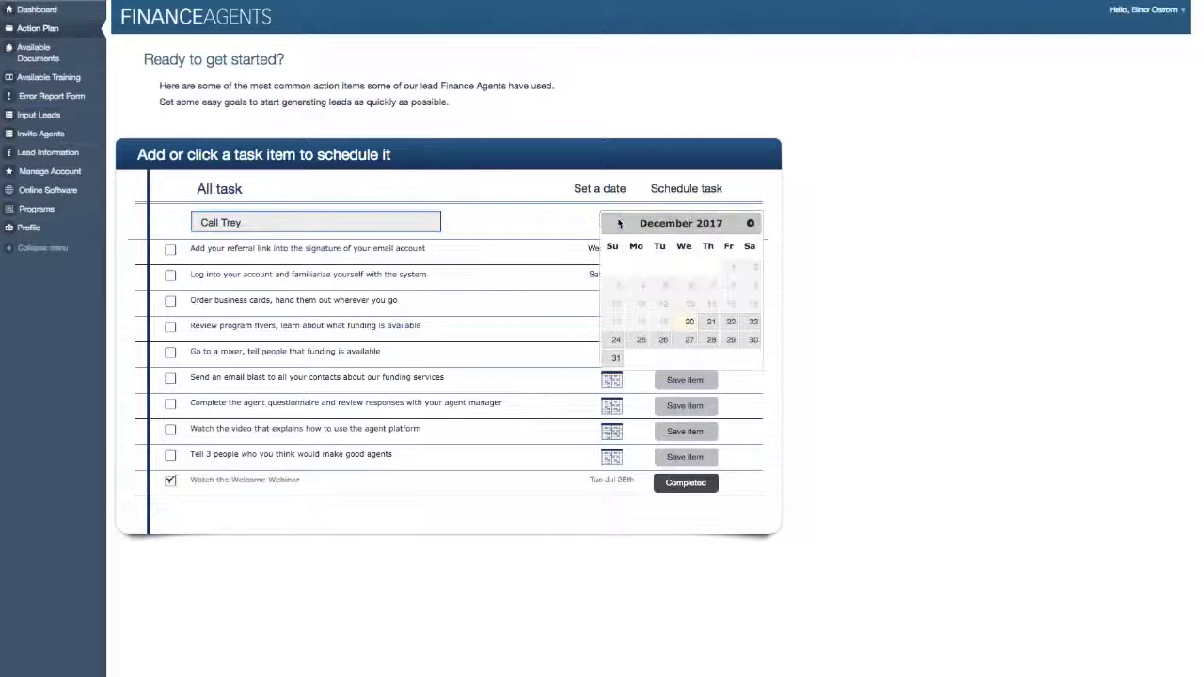
type(".")
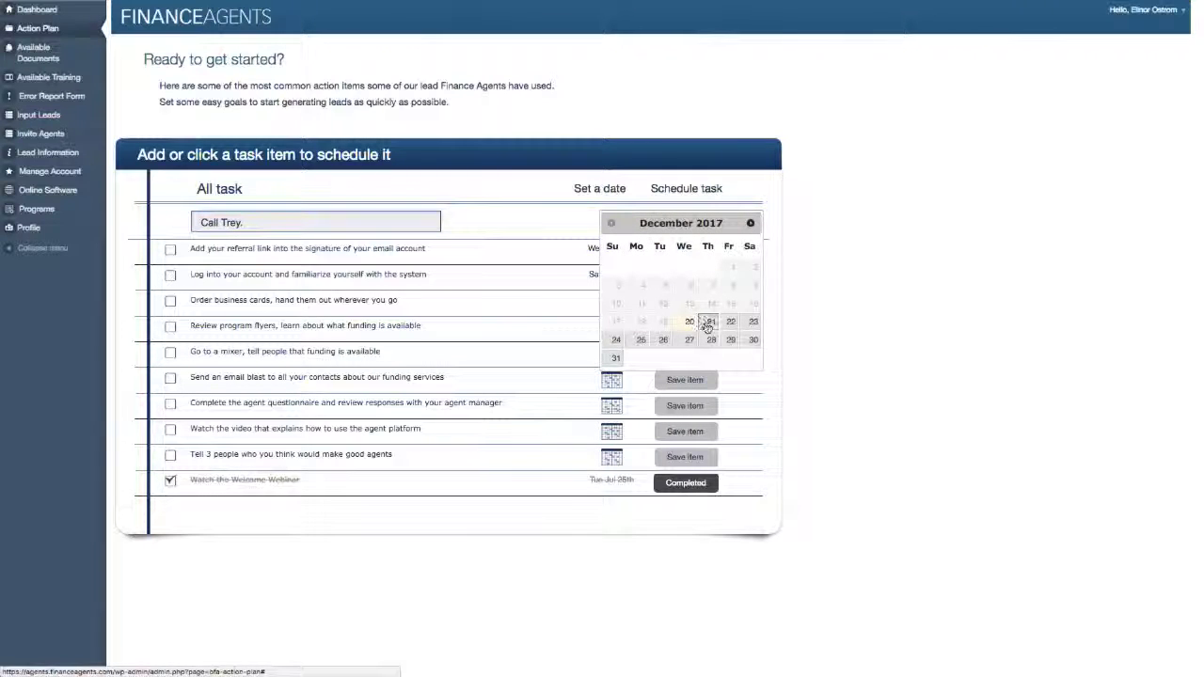
left_click(707, 322)
left_click(686, 222)
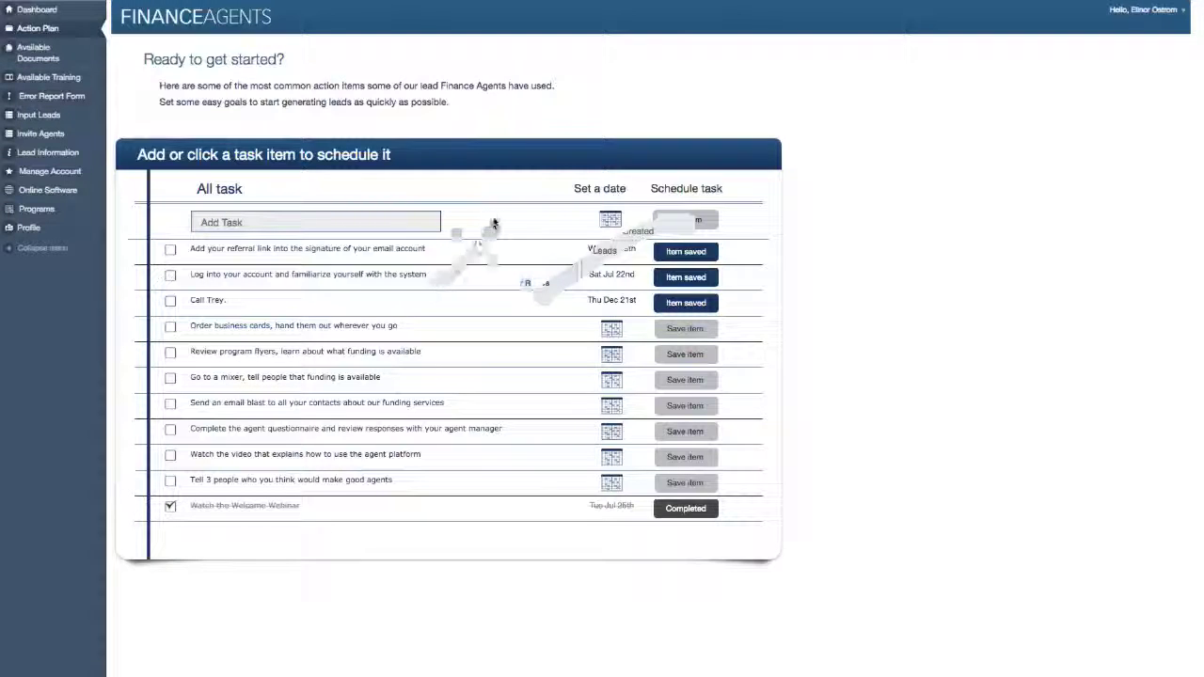
Step: Return to the Action Plan and mark the call task scheduled for December 21 as completed
left_click(59, 29)
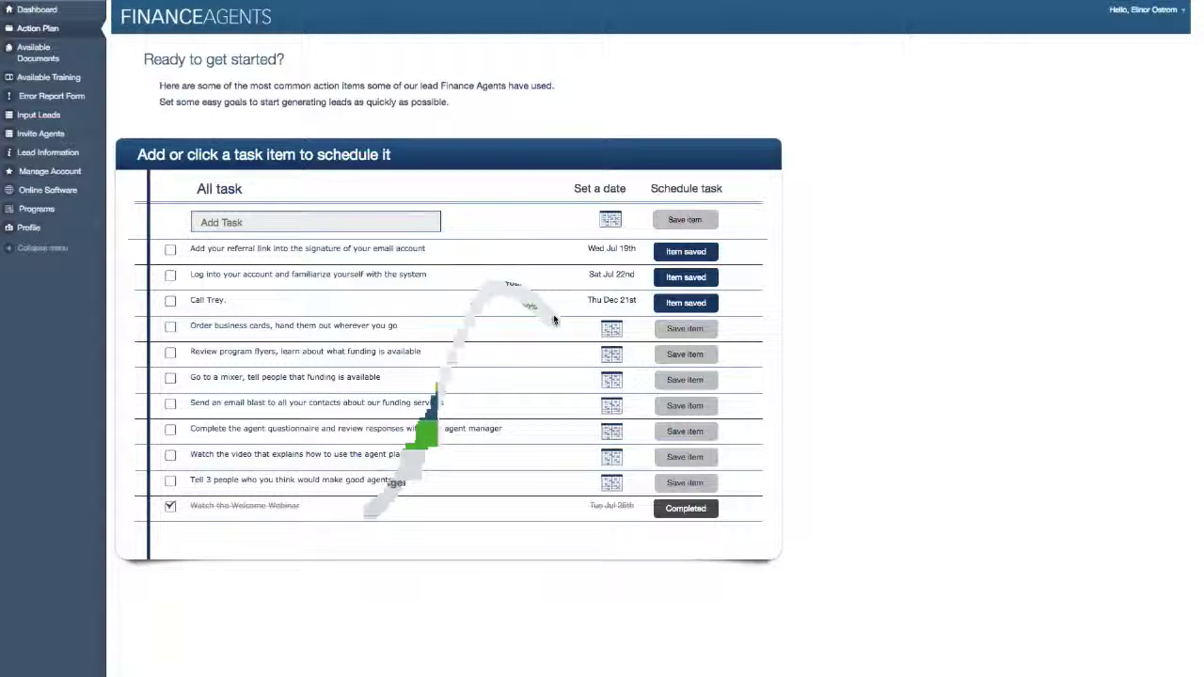
mouse_move(321, 4)
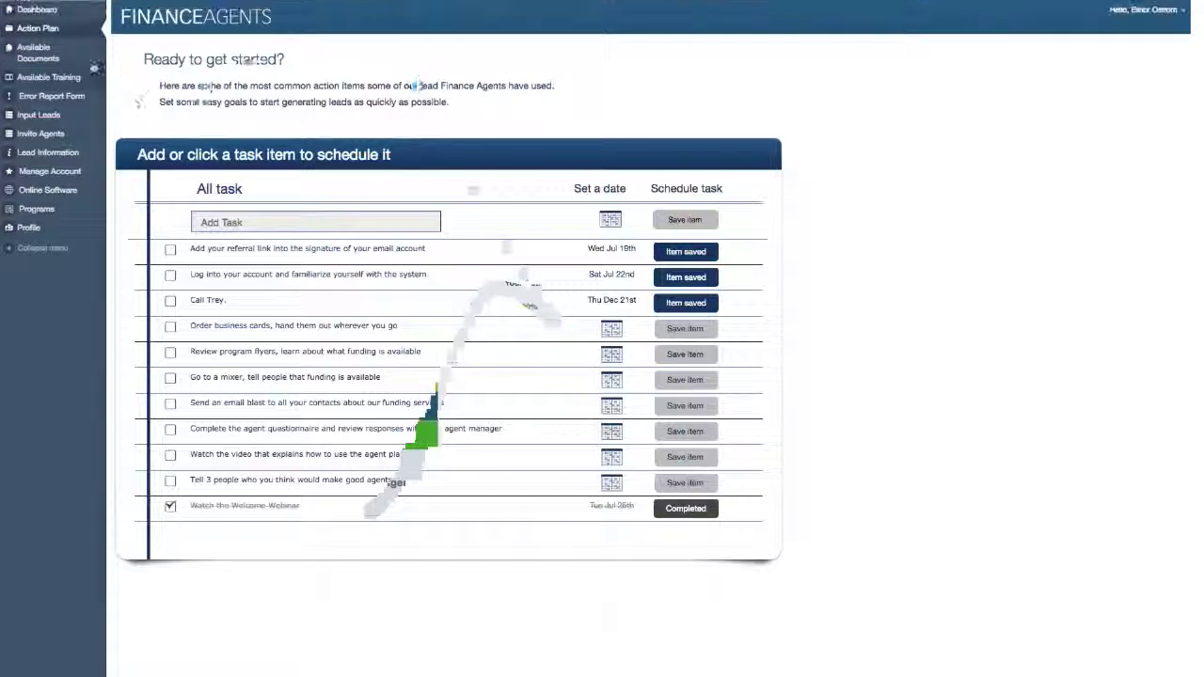
left_click(57, 31)
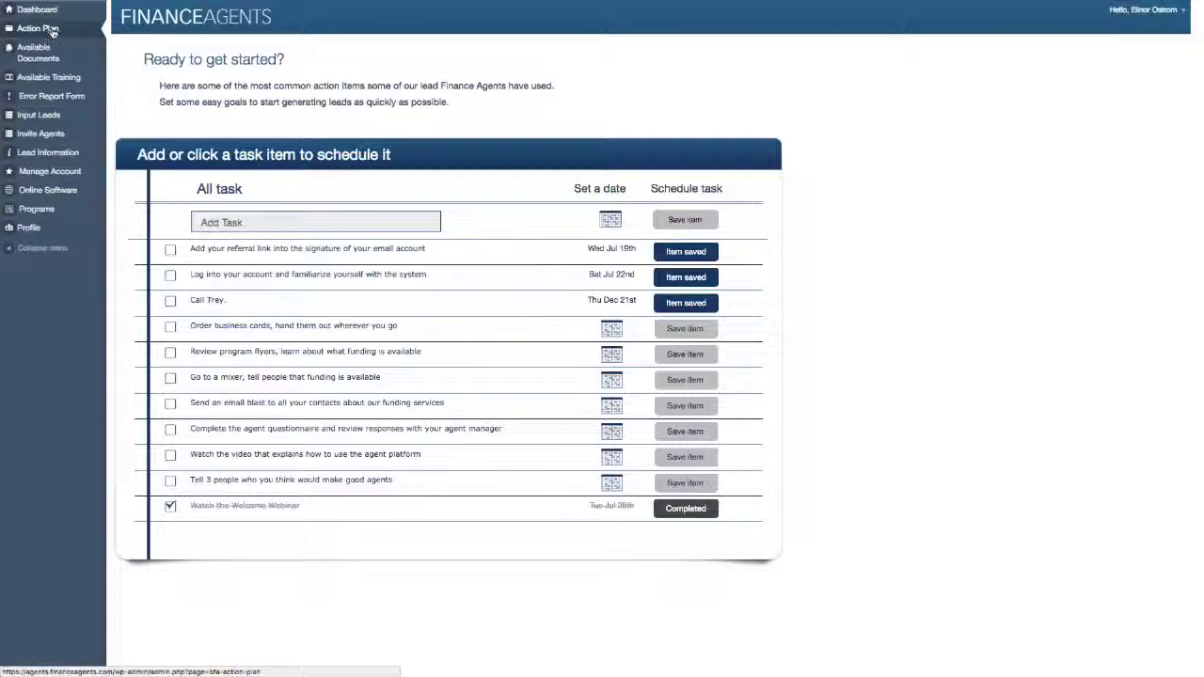
left_click(674, 304)
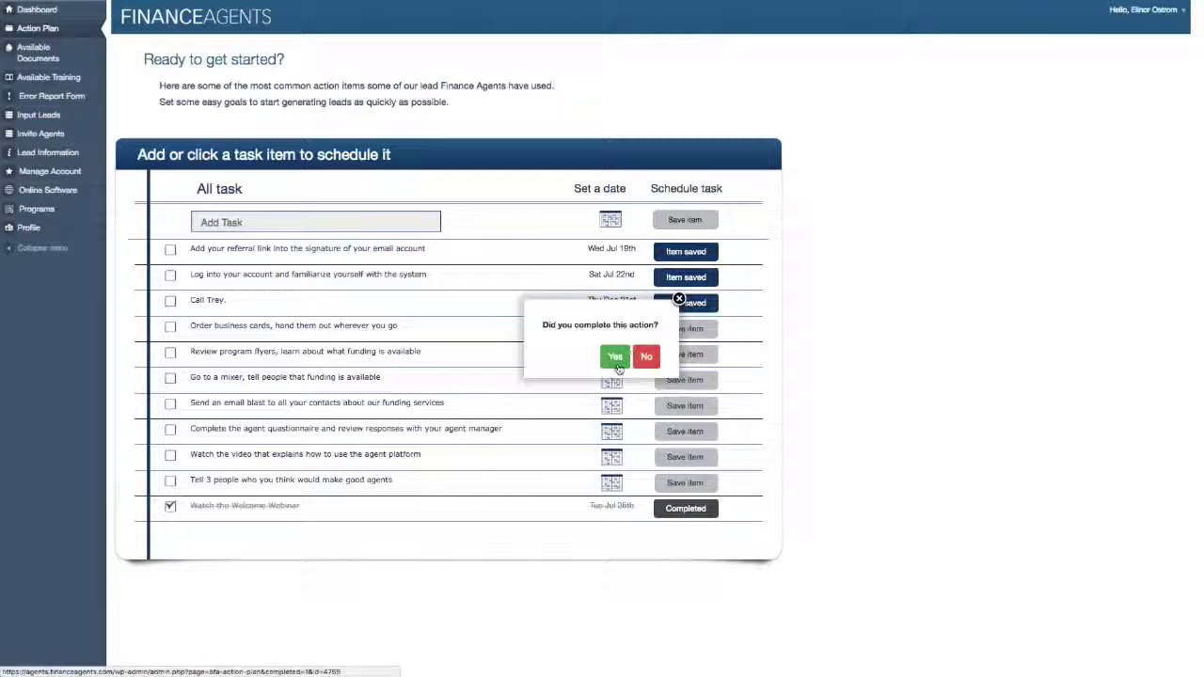
left_click(615, 357)
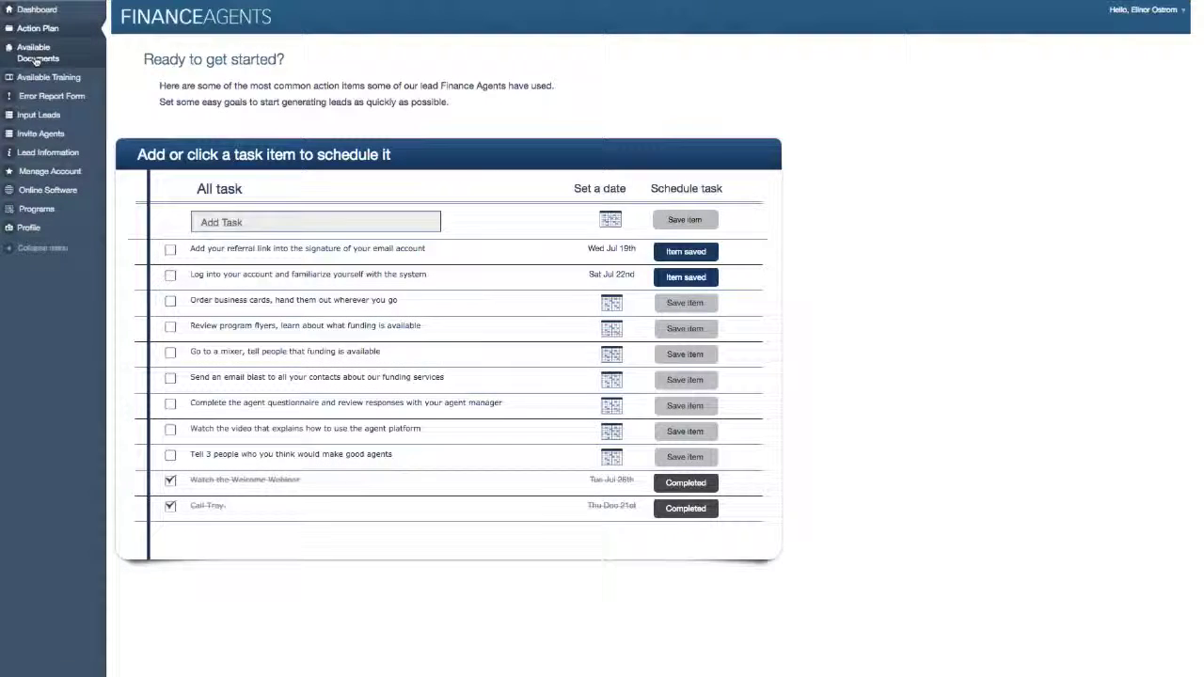
Step: Open the Available Documents page and look through its program flyers and program applications
left_click(36, 58)
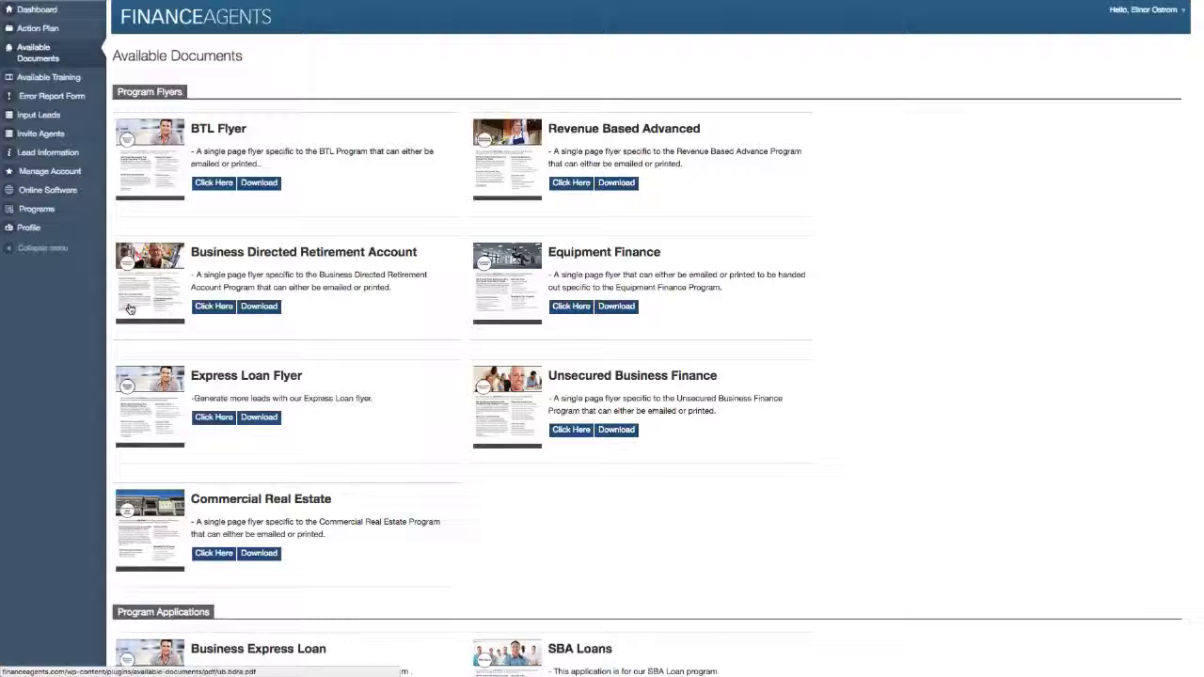
scroll(352, 383, "down", 5)
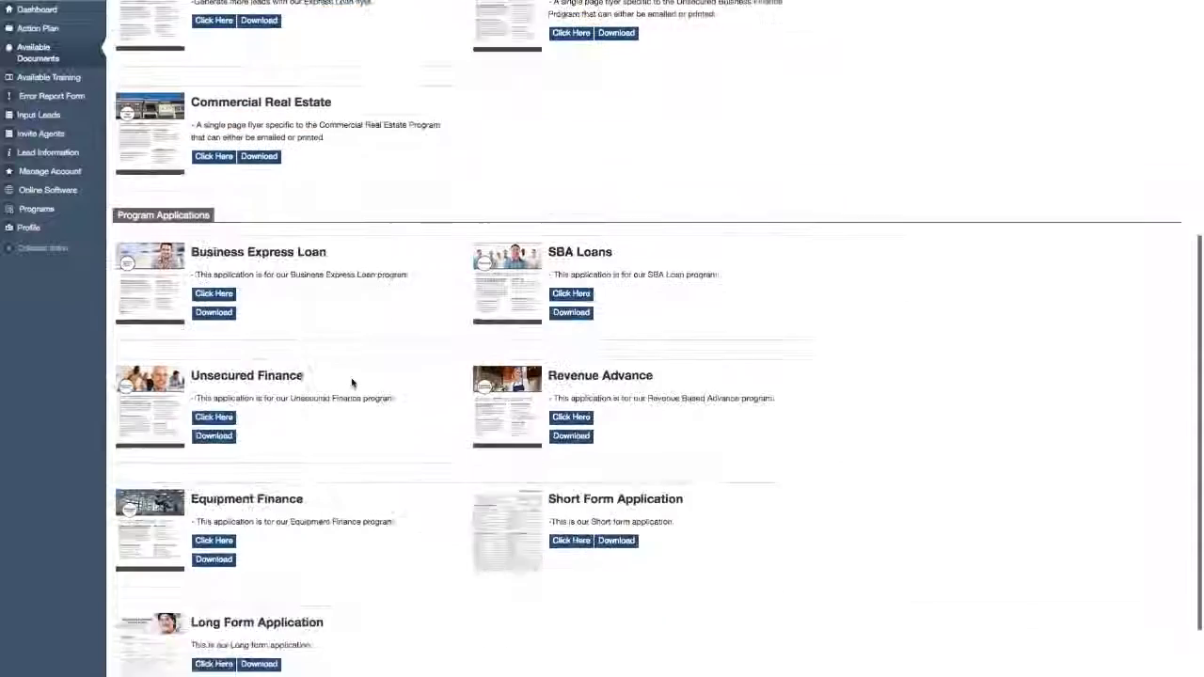
scroll(352, 383, "down", 1)
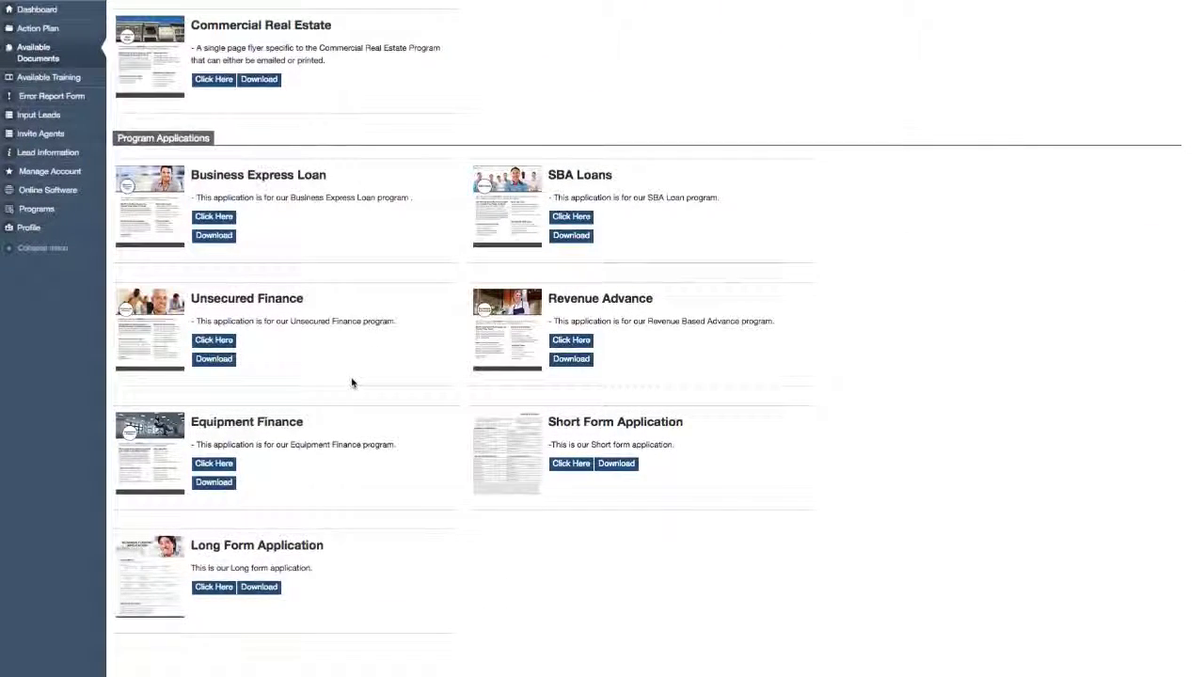
scroll(352, 383, "up", 1)
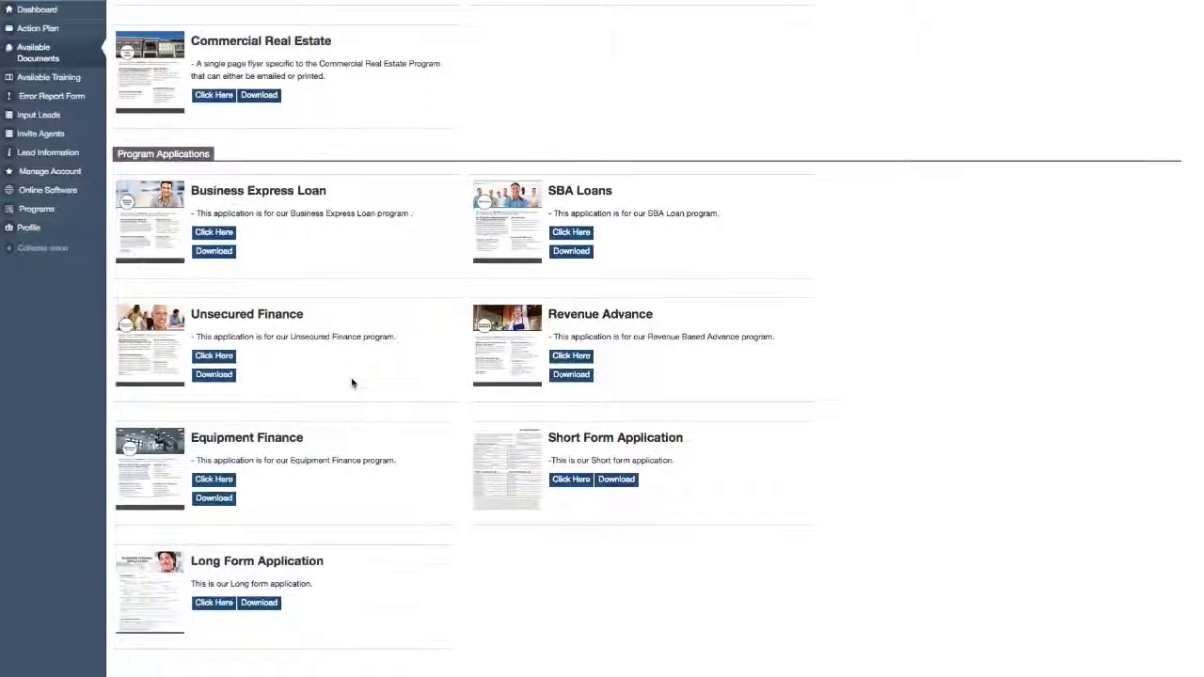
scroll(379, 355, "up", 1)
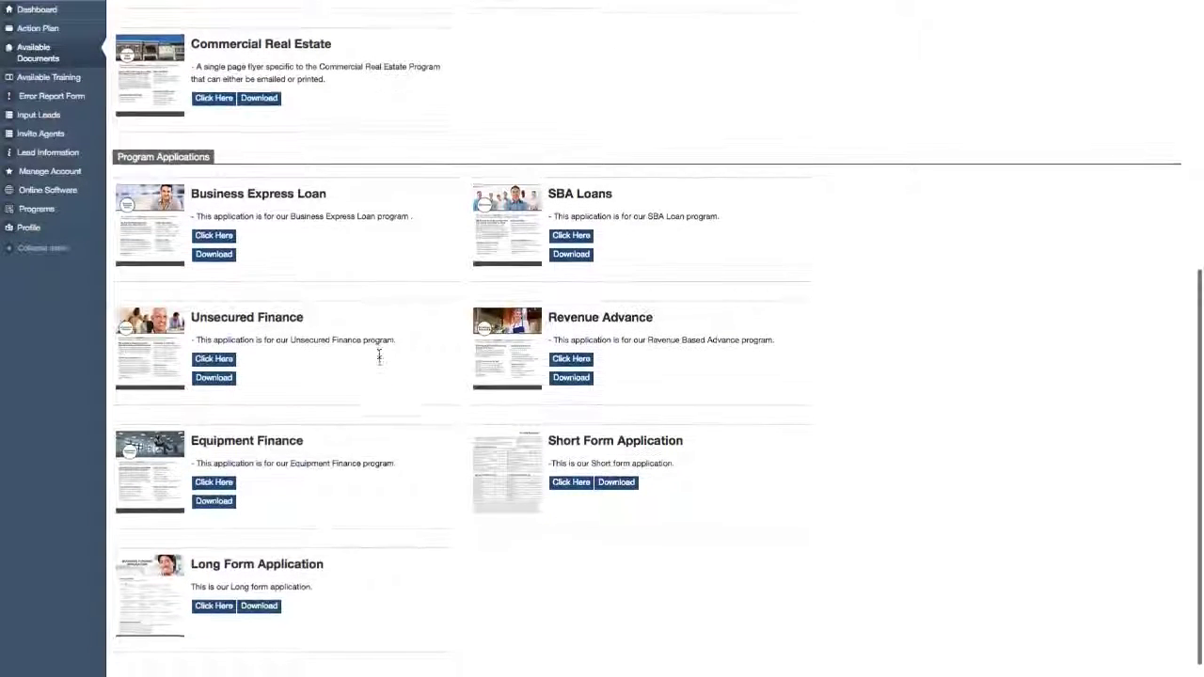
scroll(380, 356, "down", 2)
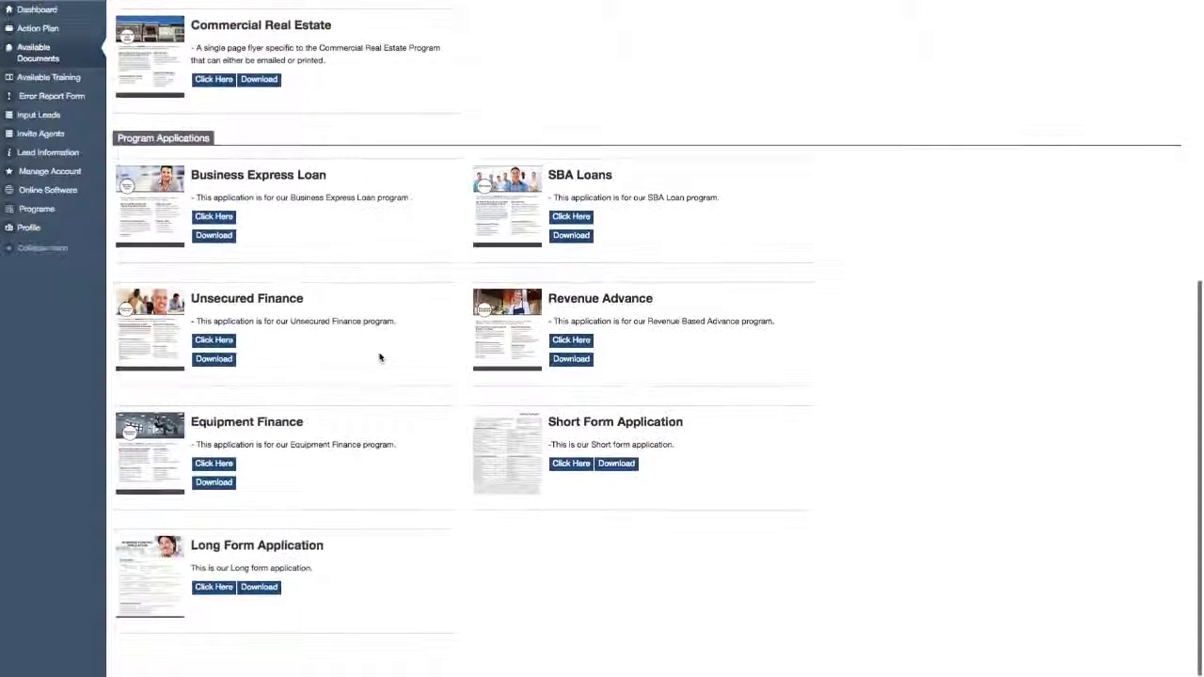
scroll(380, 357, "down", 1)
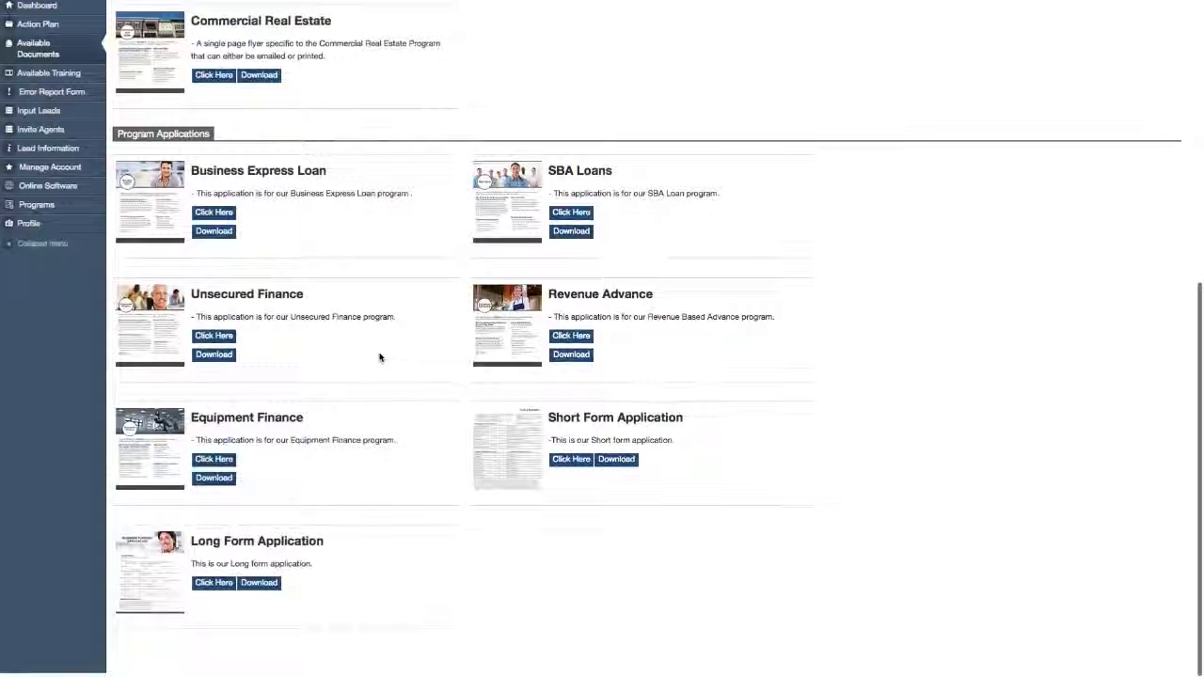
scroll(380, 357, "up", 1)
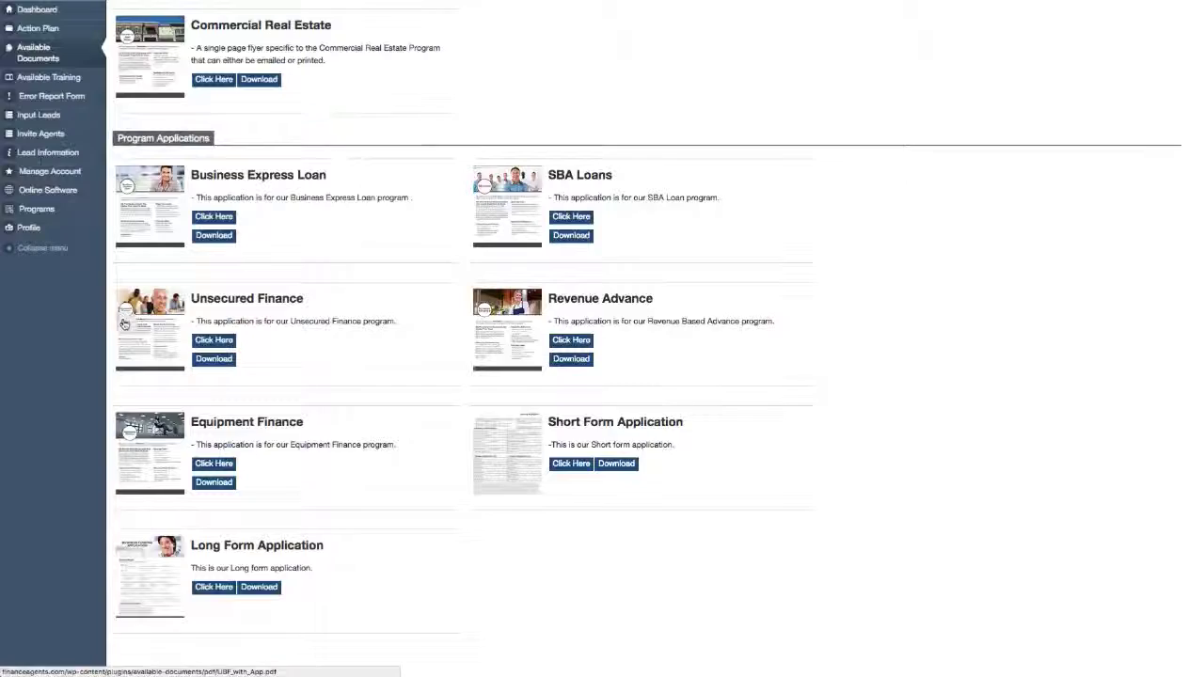
scroll(124, 323, "up", 5)
scroll(124, 324, "up", 2)
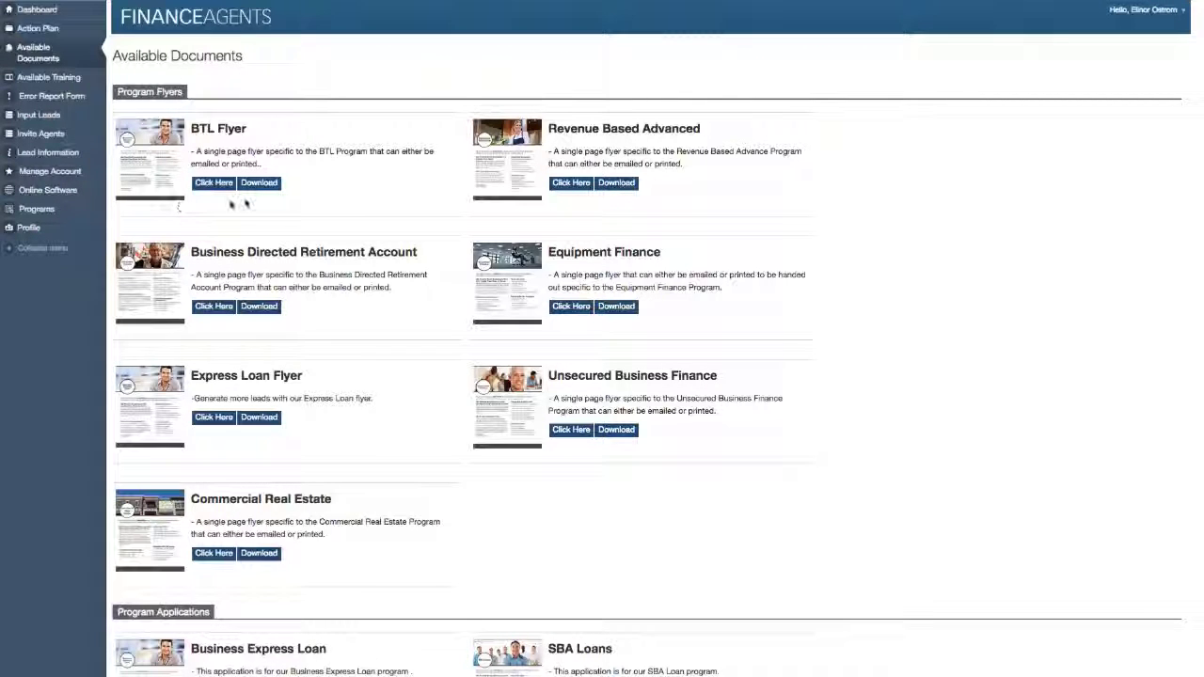
Step: View the BTL Flyer document and close it to return to the Available Documents page
left_click(225, 185)
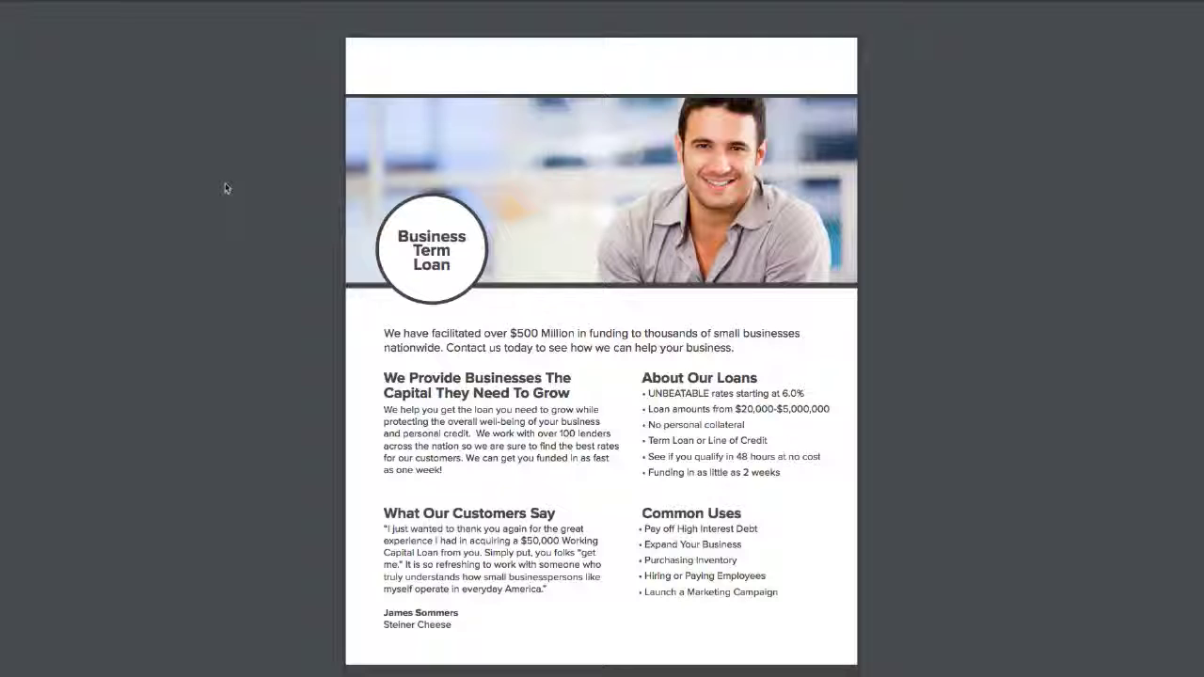
mouse_move(117, 4)
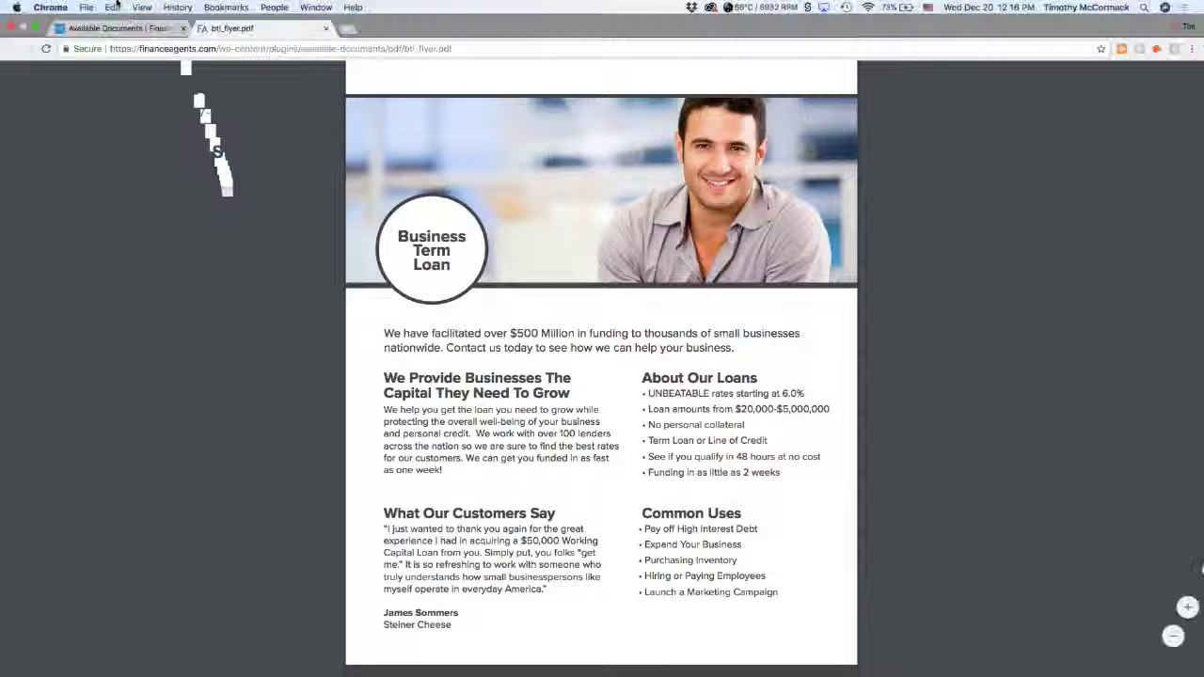
left_click(327, 29)
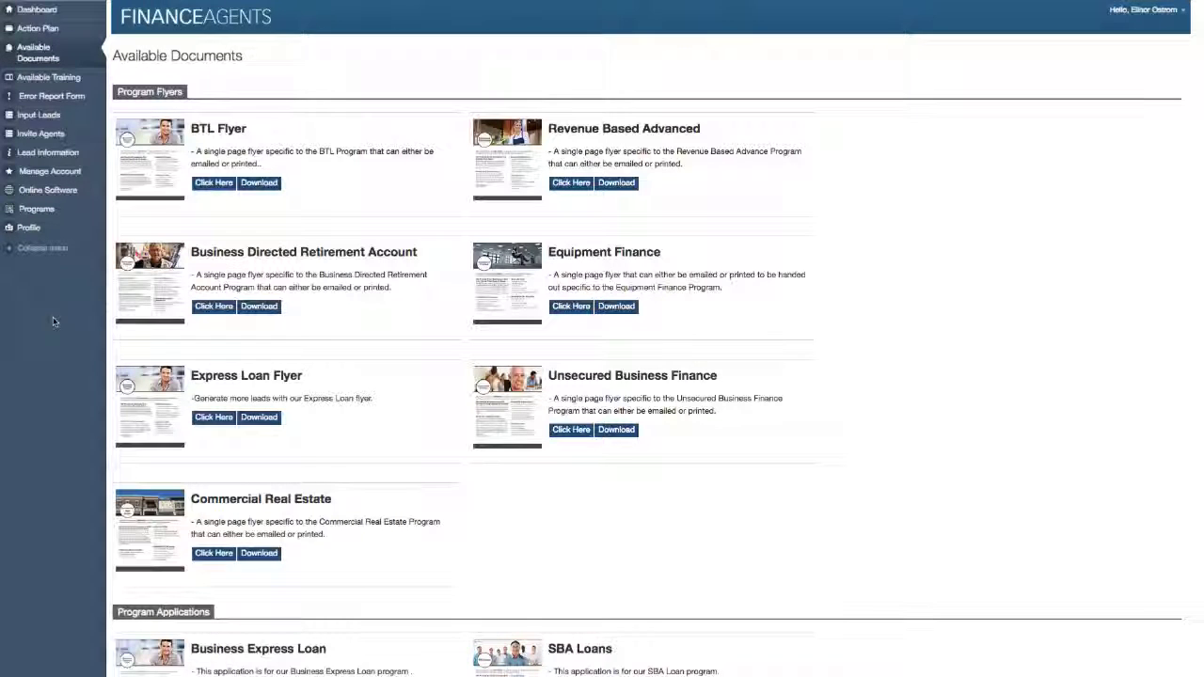
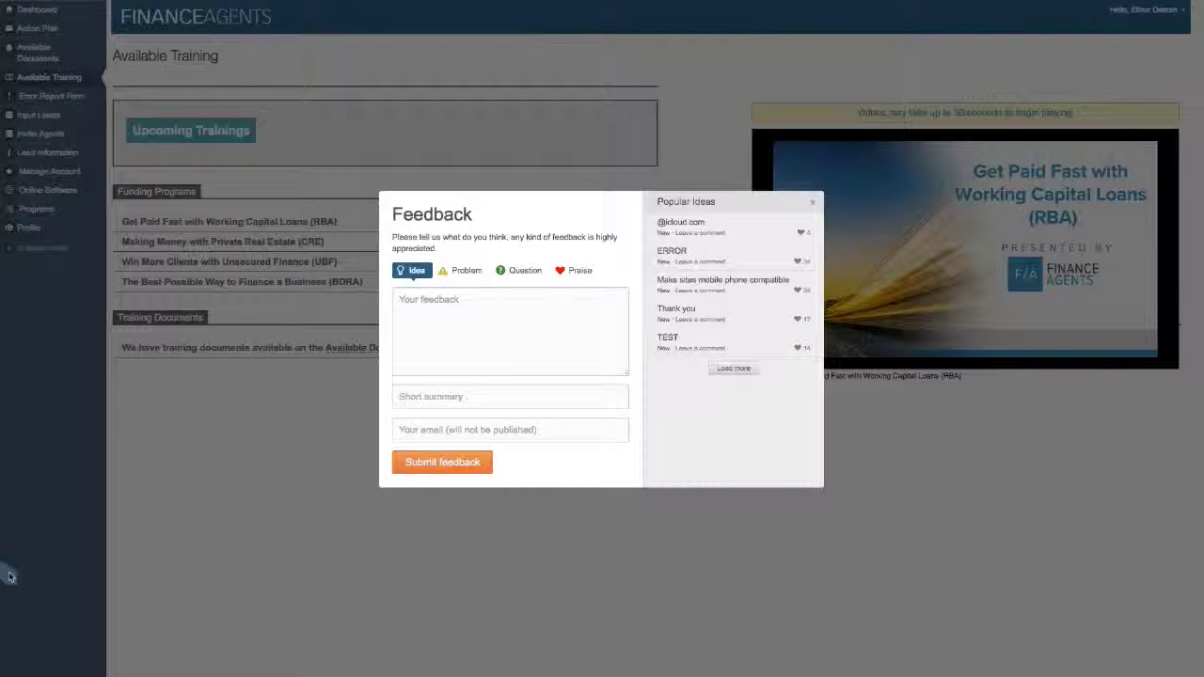
Step: Try to submit the praise feedback "I love being an agent" without a summary or email, and close the feedback form
left_click(579, 272)
left_click(551, 313)
type("I love being a n agent")
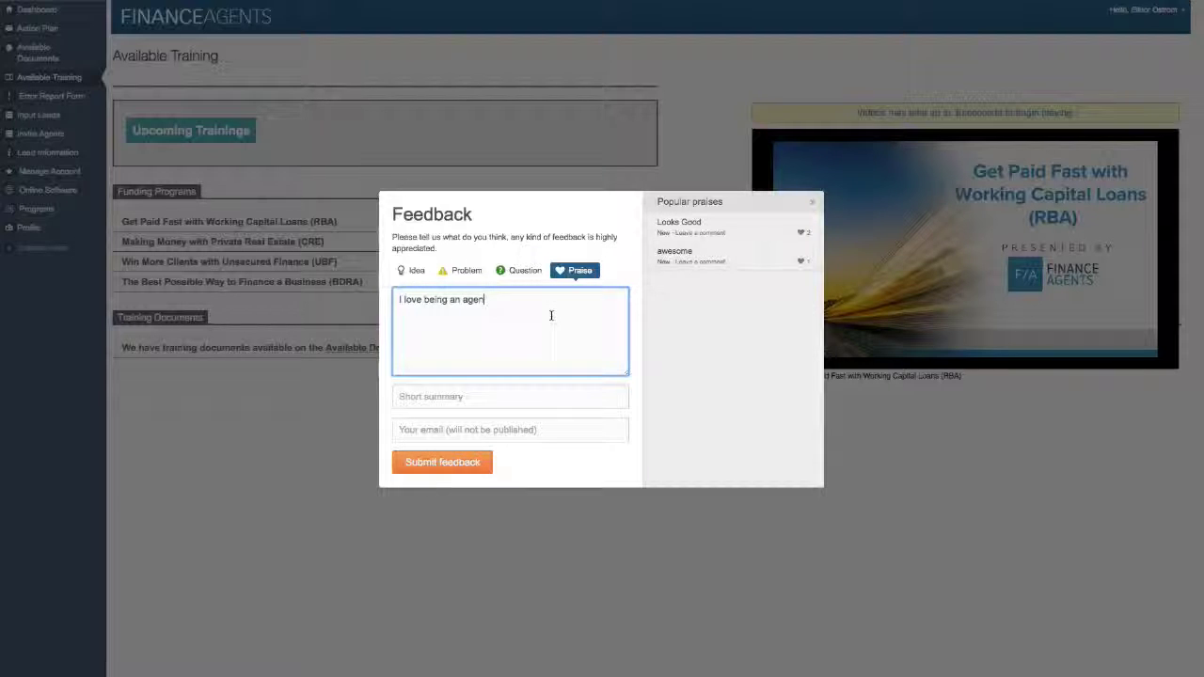
left_click(468, 463)
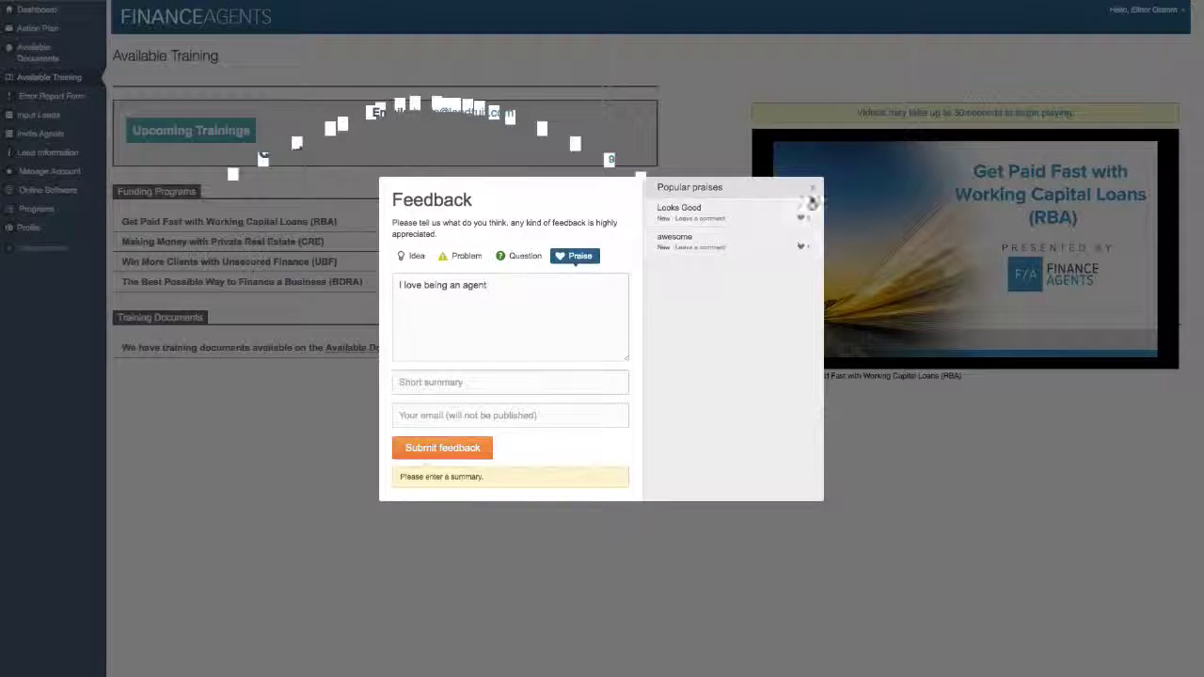
left_click(812, 188)
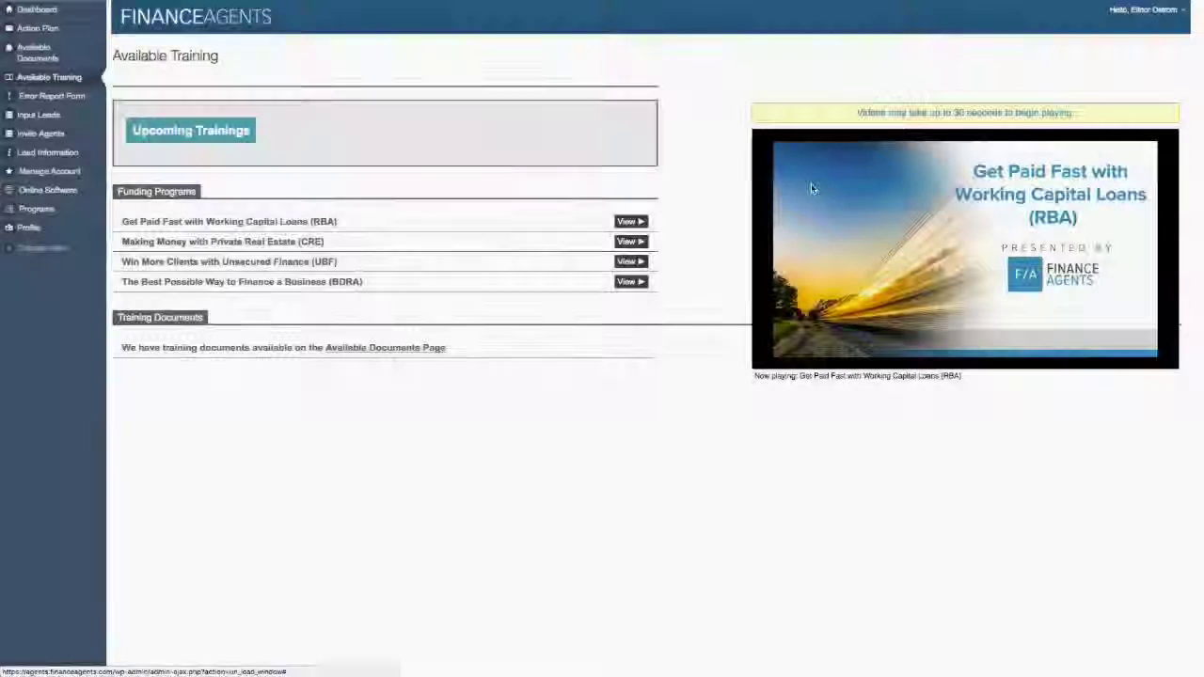
Step: Open the Input Leads form and turn off drip emails for the lead, keeping newsletter emails on
left_click(51, 116)
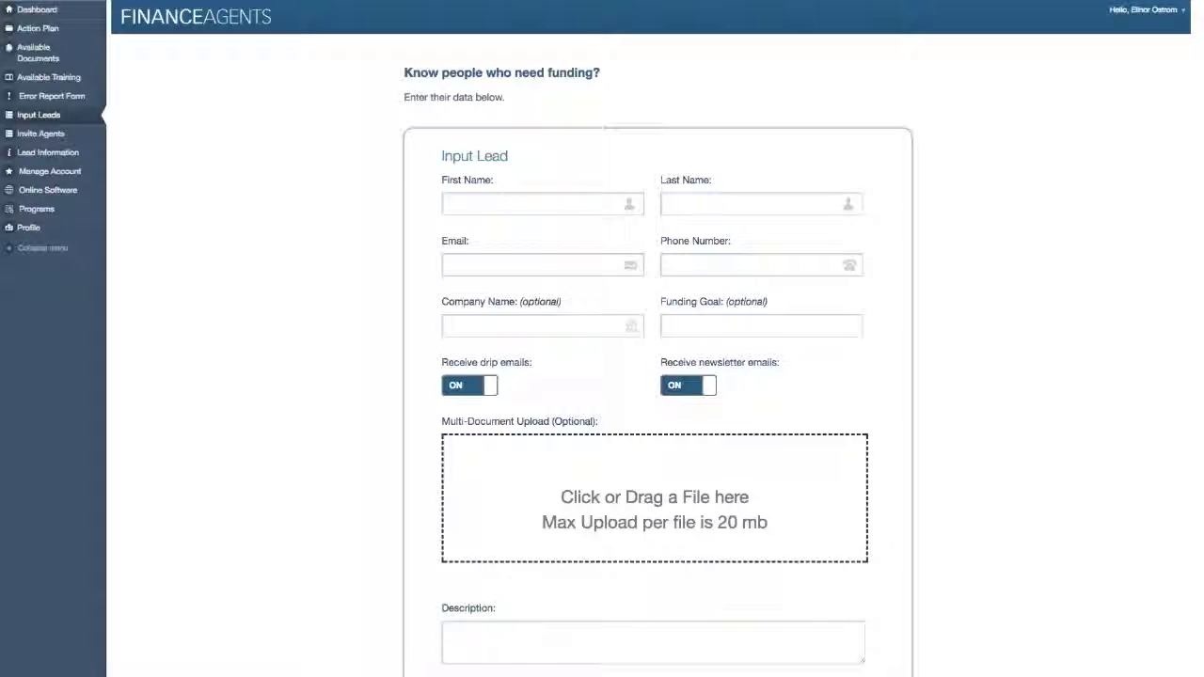
left_click(459, 385)
left_click(672, 387)
left_click(672, 388)
scroll(672, 389, "down", 4)
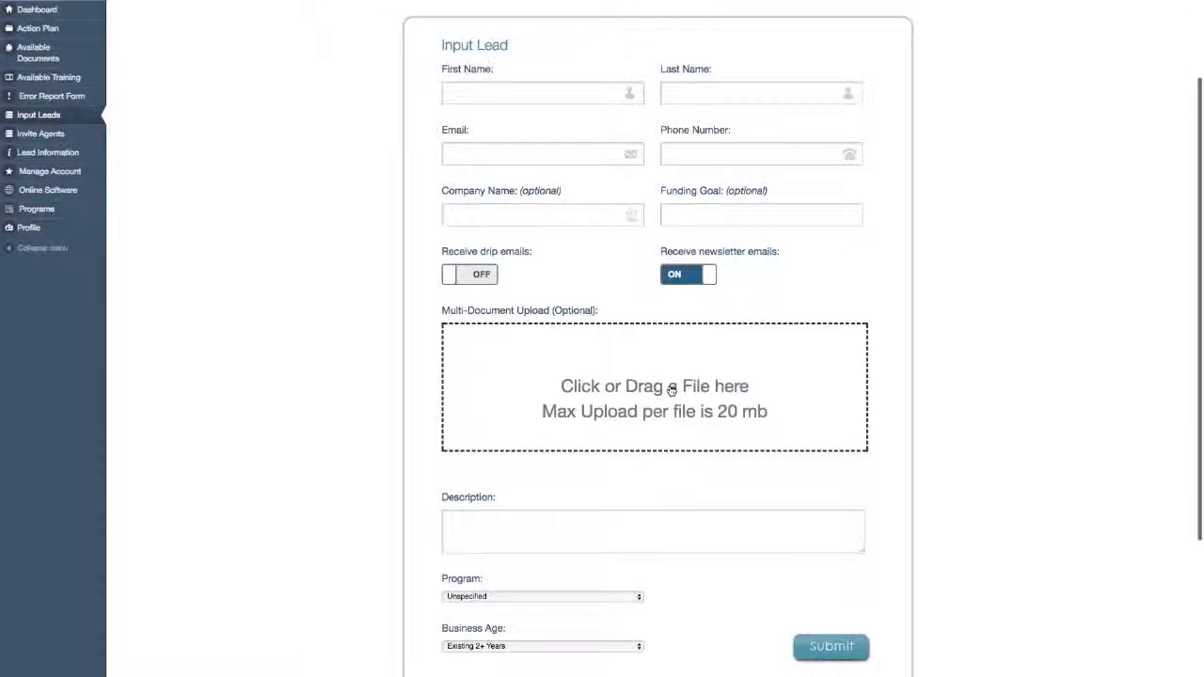
Step: Review the Input Lead form's Program and Business Age options without changing them, and read the notes on what happens after submission
scroll(672, 391, "down", 2)
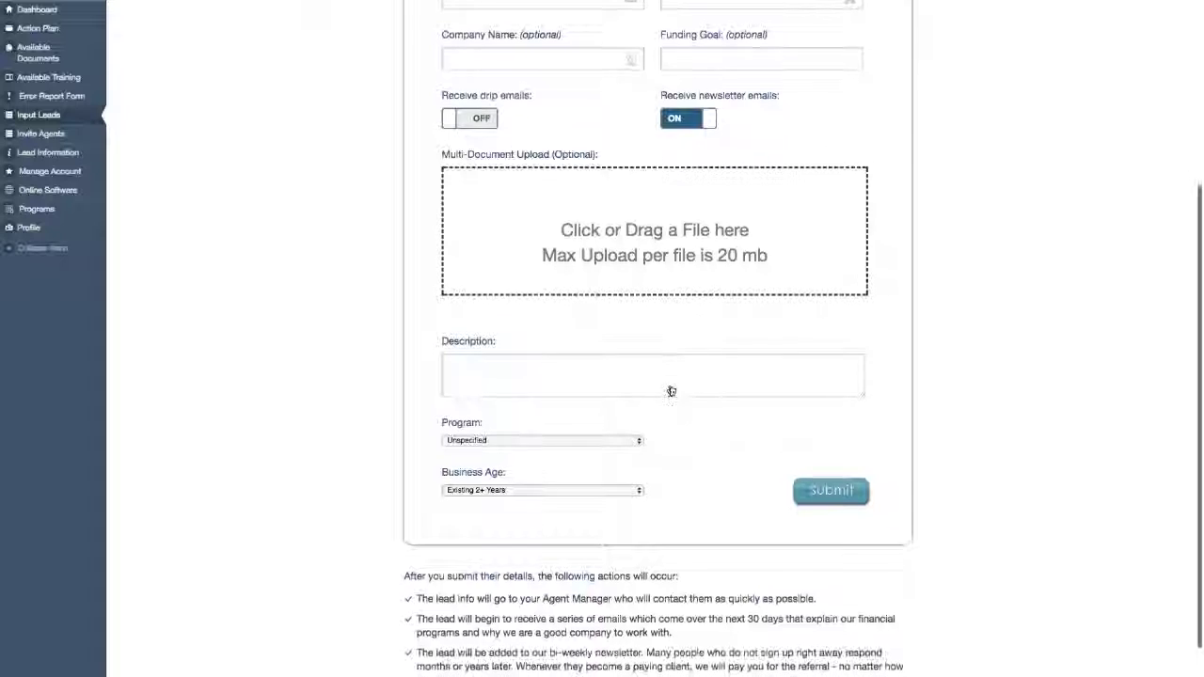
left_click(621, 439)
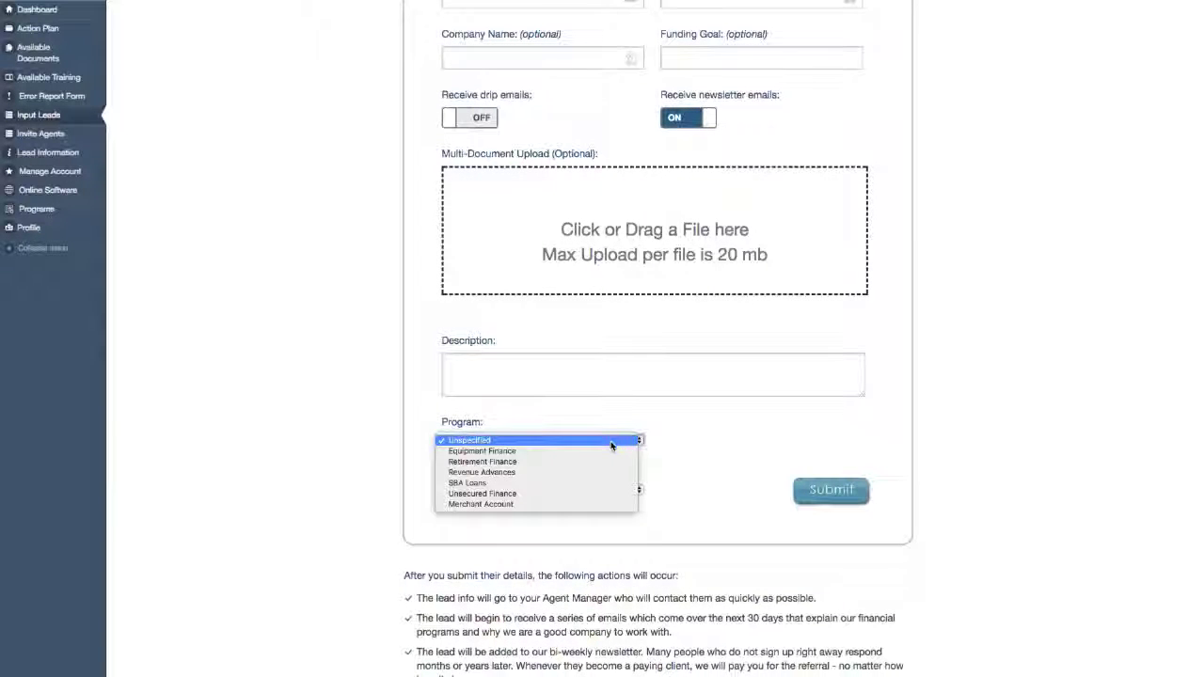
left_click(712, 423)
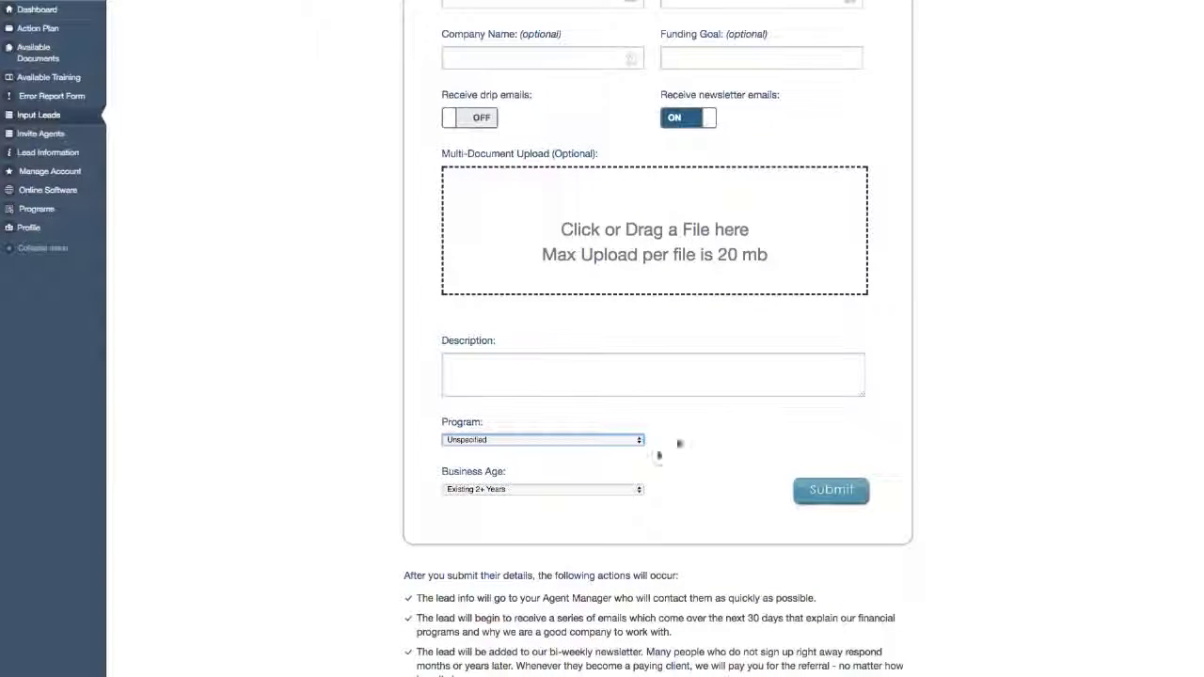
left_click(610, 489)
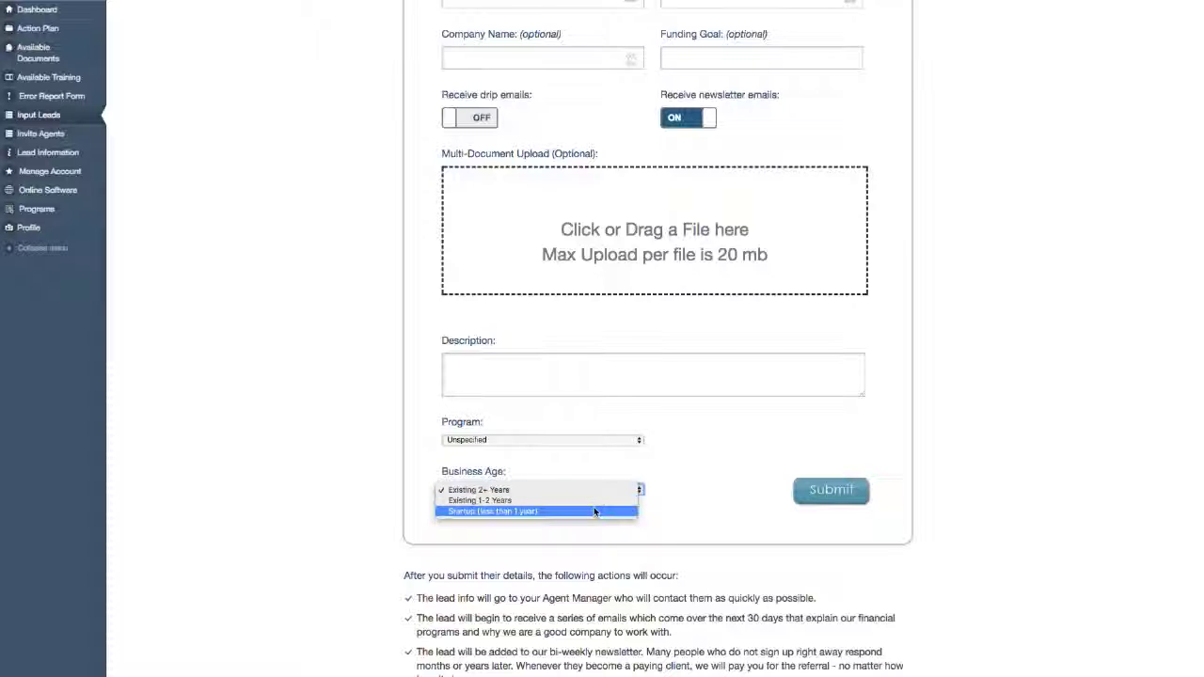
left_click(674, 464)
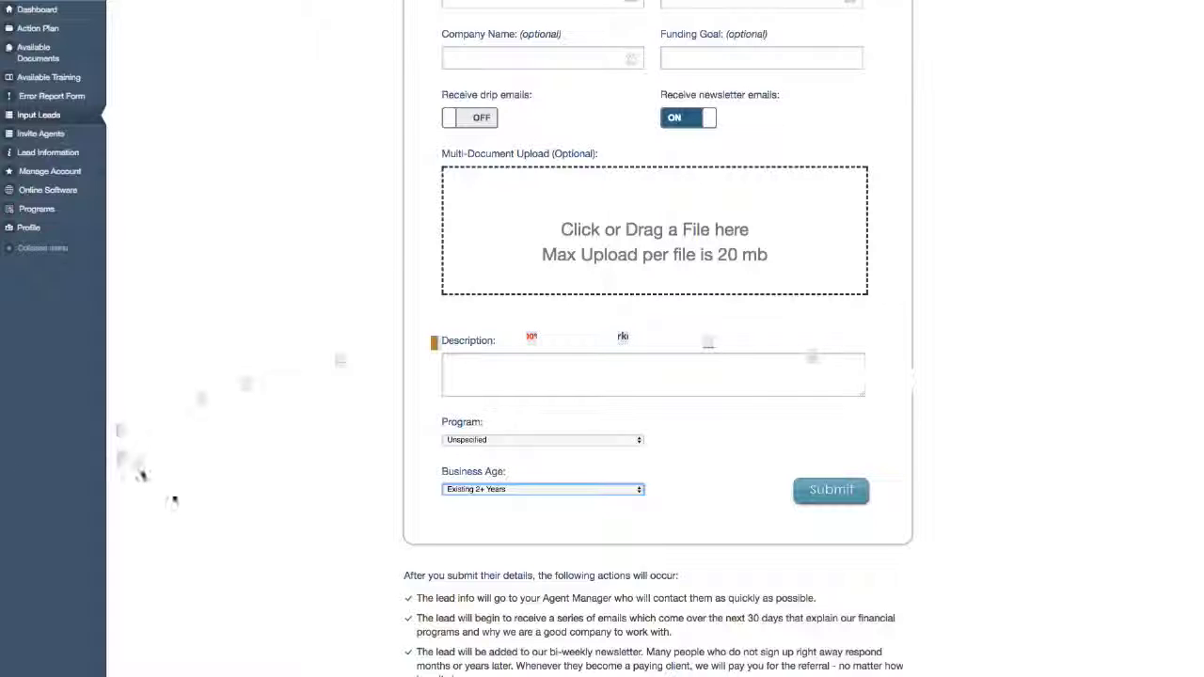
scroll(214, 533, "down", 1)
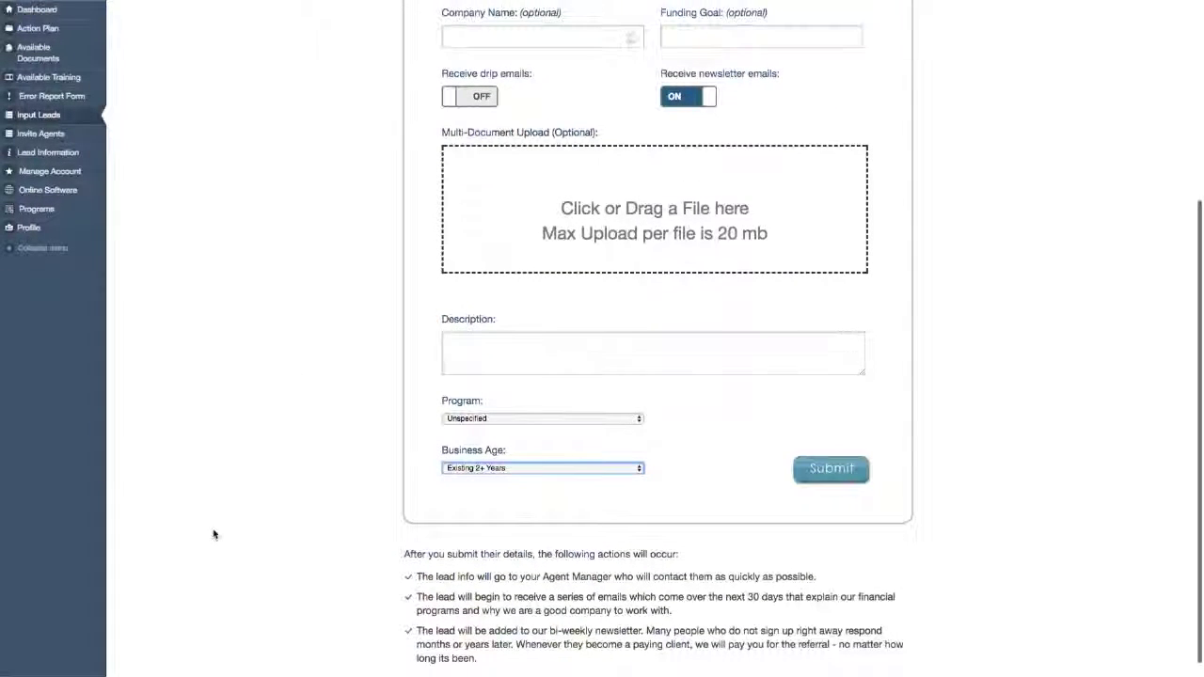
scroll(214, 533, "down", 1)
scroll(360, 469, "down", 1)
scroll(361, 469, "up", 5)
scroll(361, 468, "up", 4)
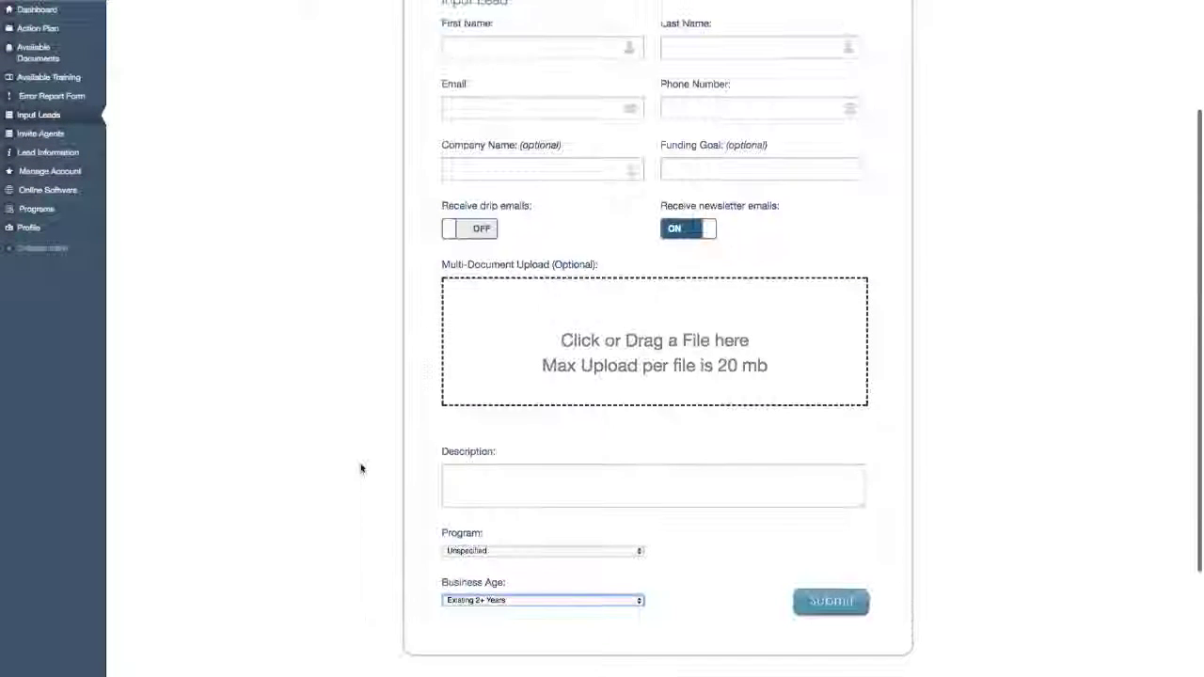
scroll(360, 468, "up", 4)
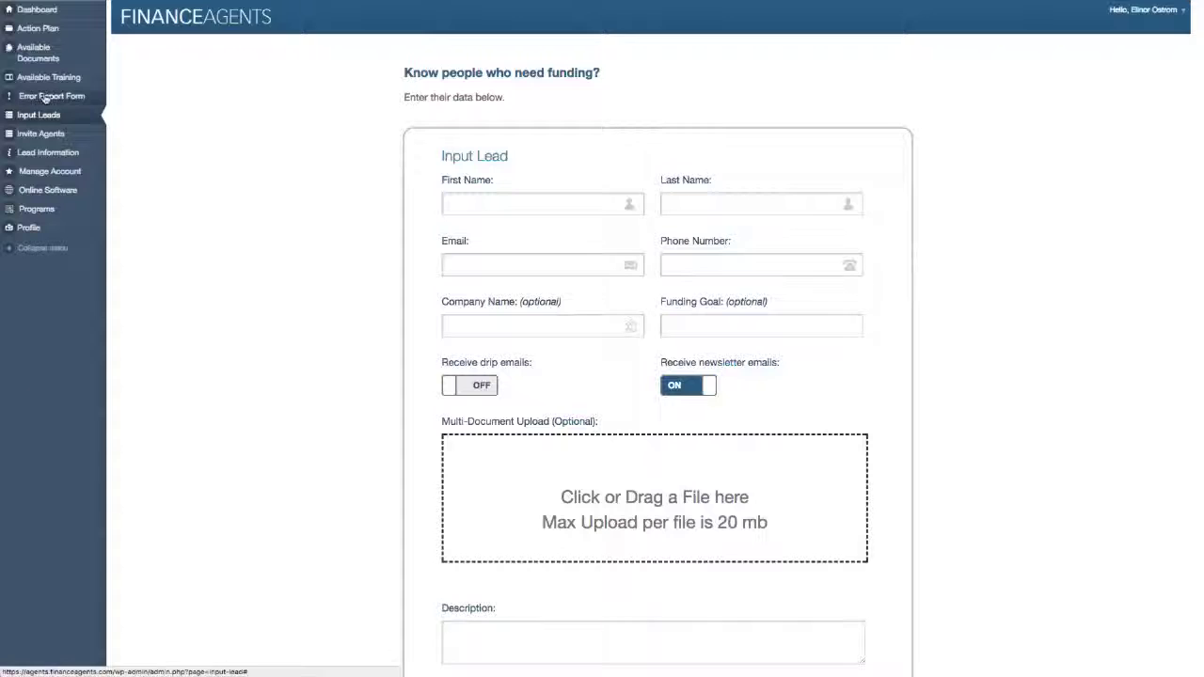
Step: View the Invite Agents form, and open the agent's Lead Information list
left_click(37, 139)
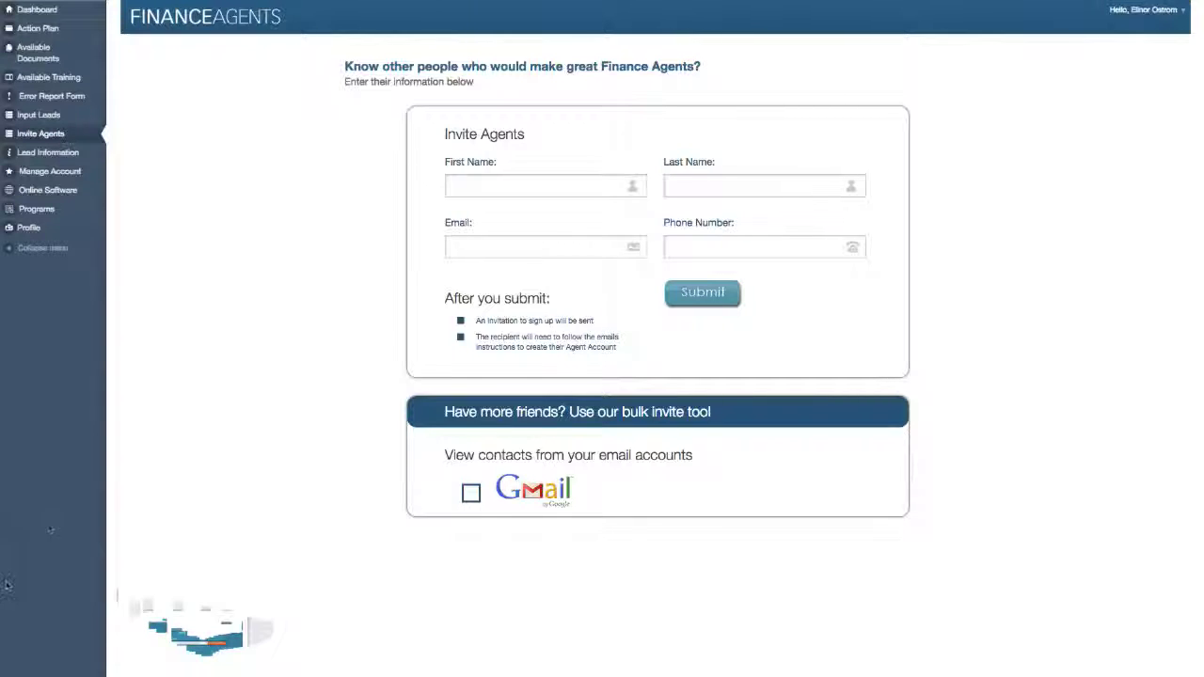
left_click(44, 155)
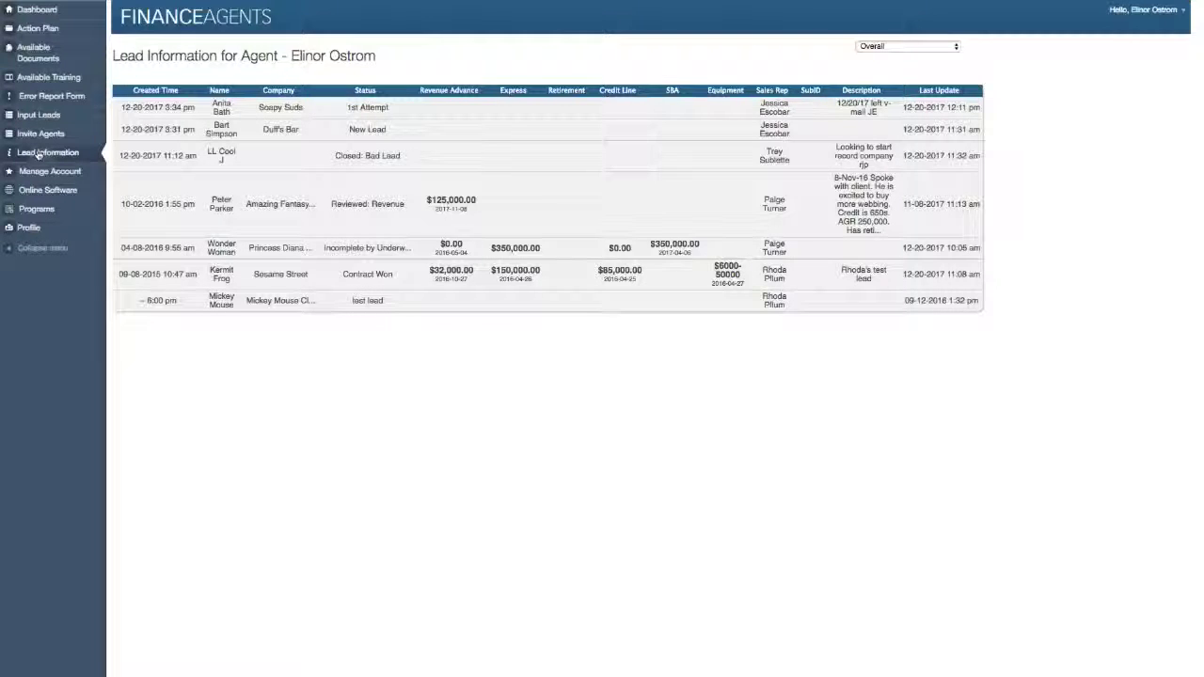
Step: Add the comment "Someone call me." to the Soapy Suds lead and close its details
left_click(218, 109)
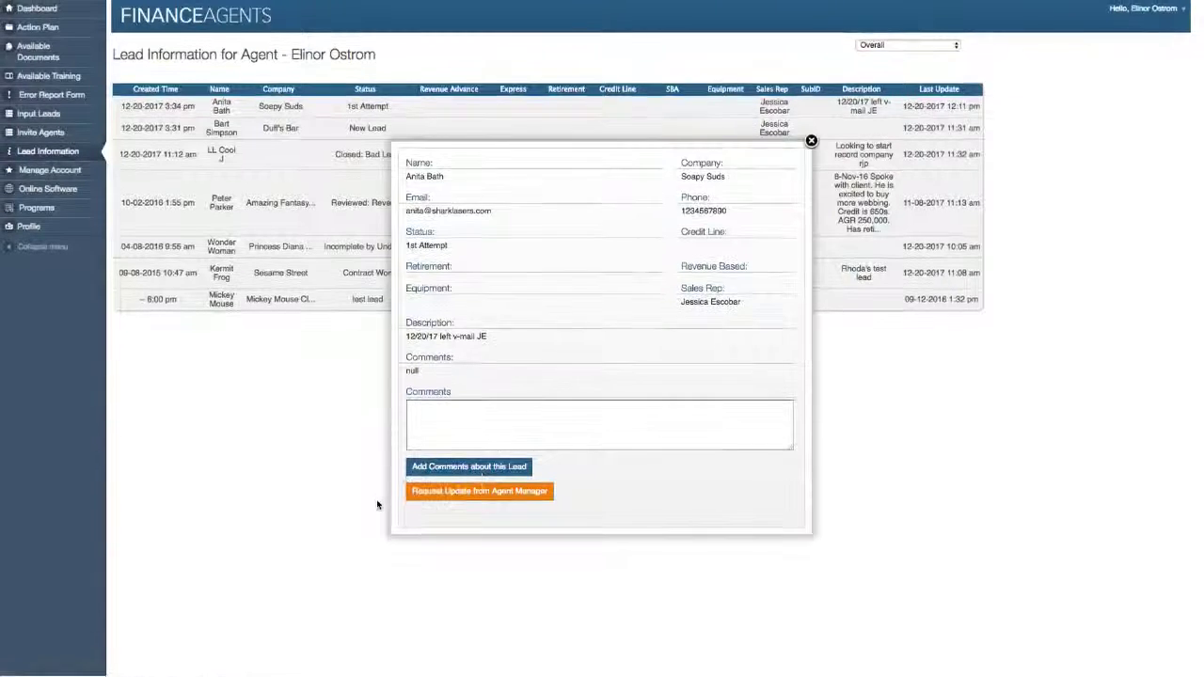
left_click(443, 415)
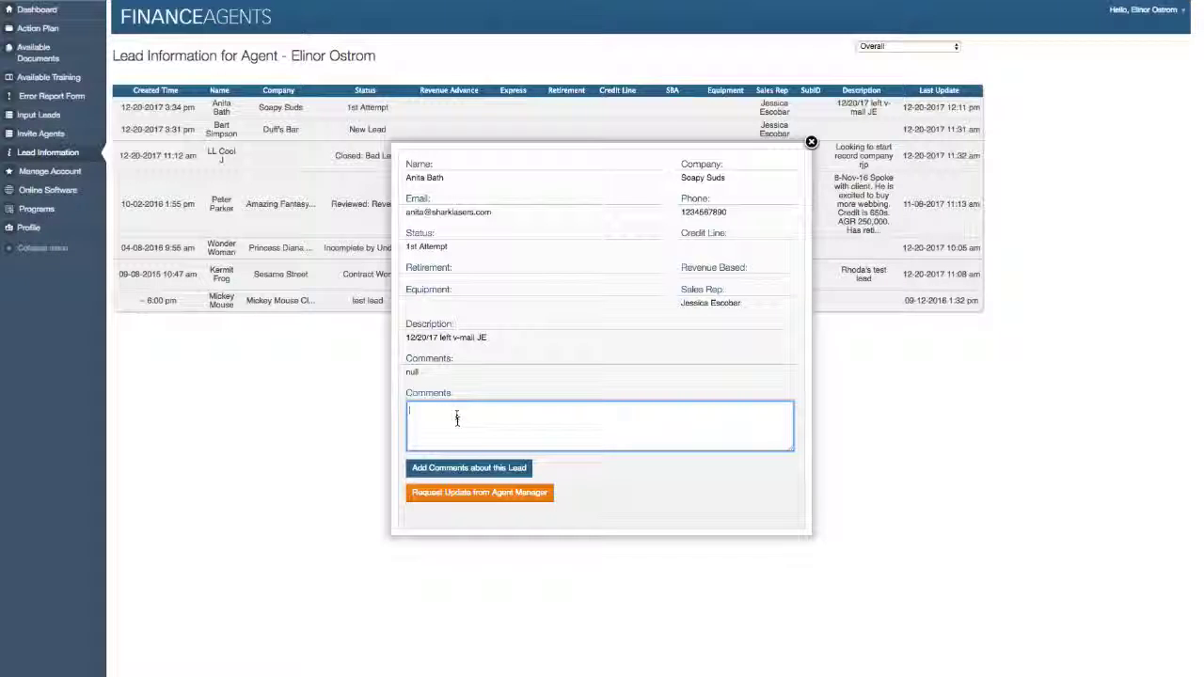
type("Someone")
type(" call the")
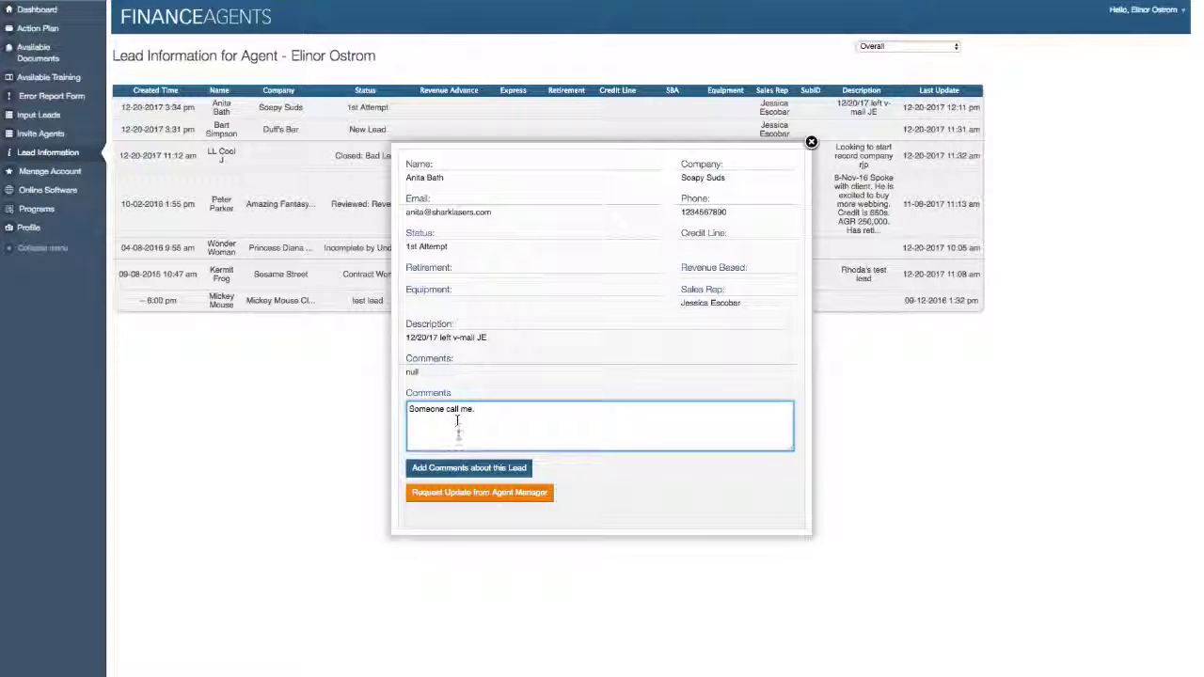
left_click(465, 473)
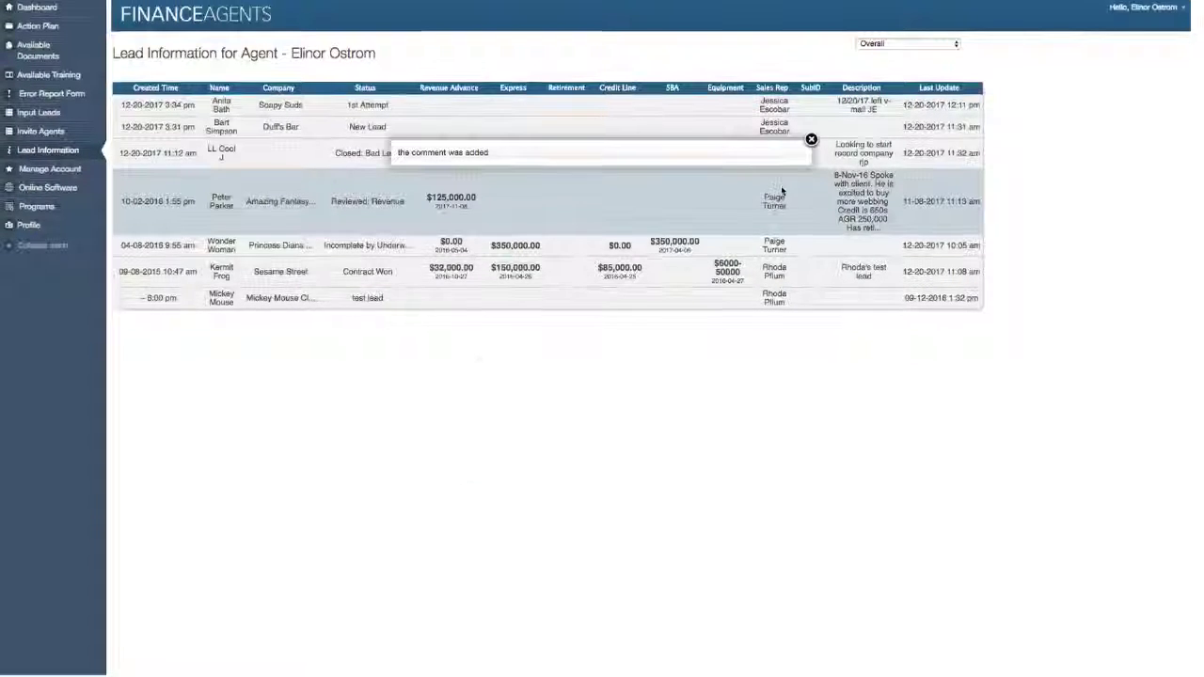
left_click(813, 143)
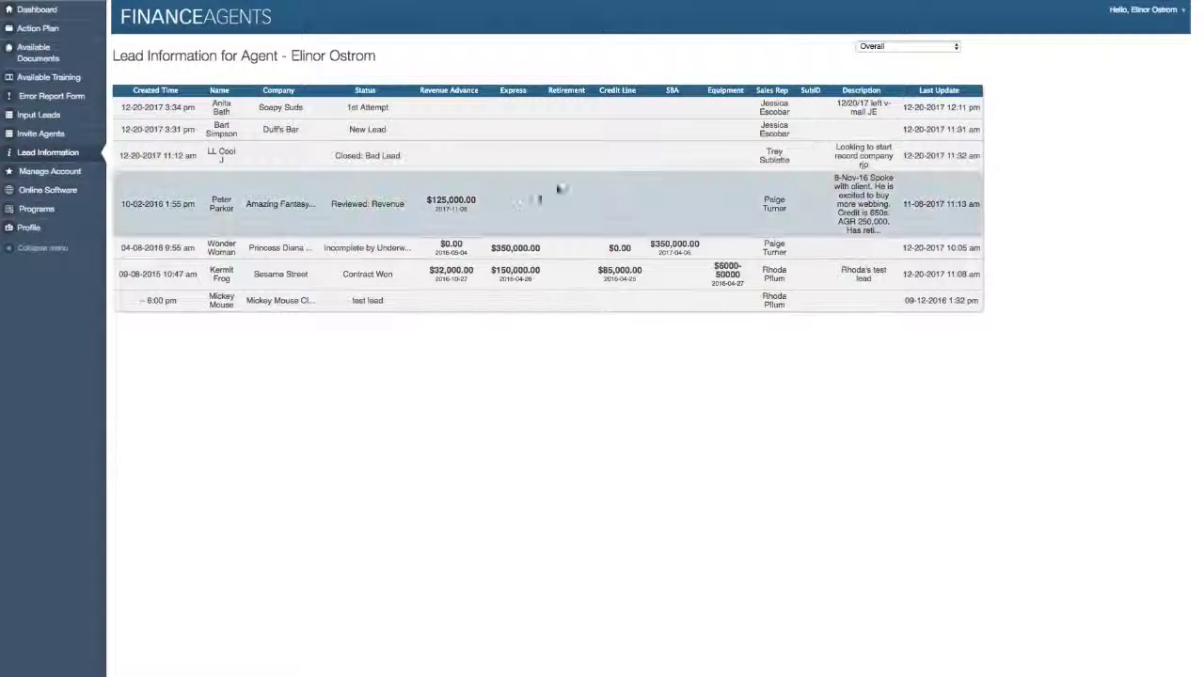
Step: View the details of the Amazing Fantasy lead and close them to return to the lead list
left_click(461, 205)
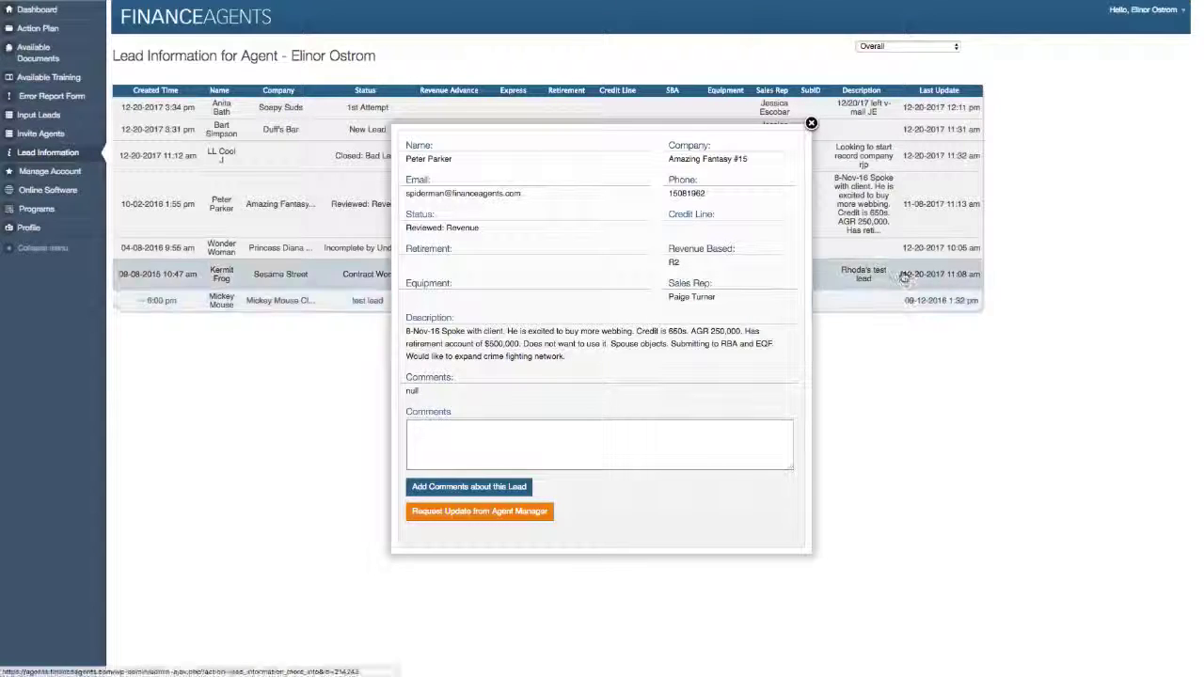
left_click(815, 126)
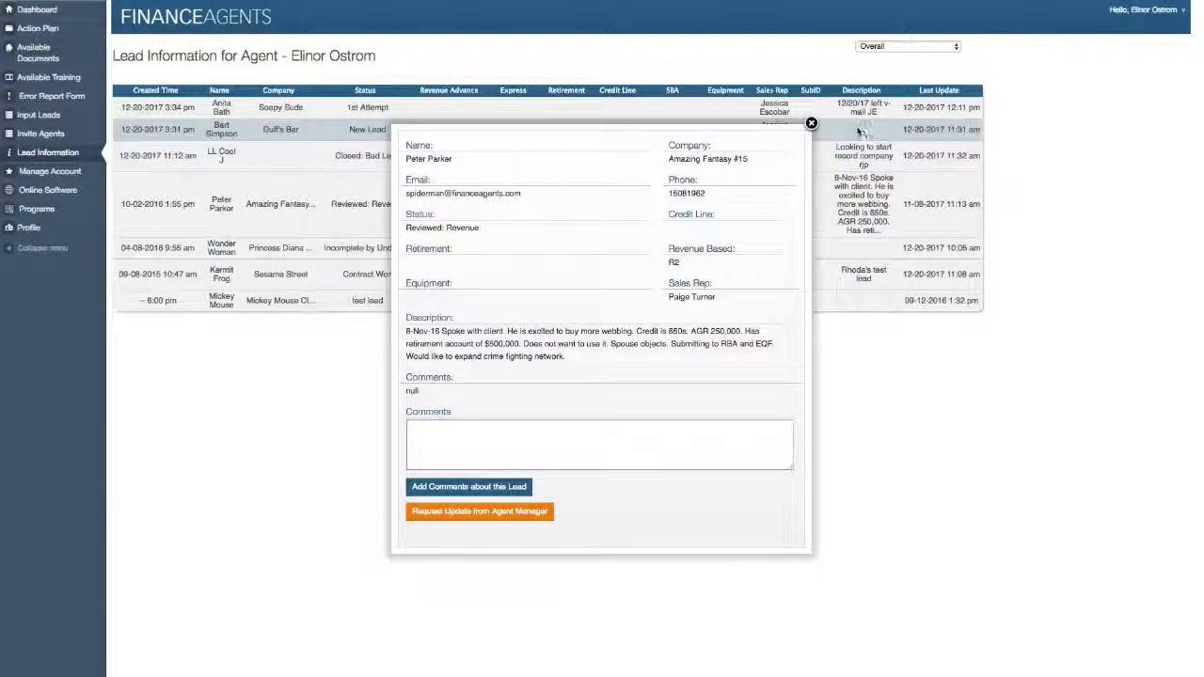
left_click(812, 126)
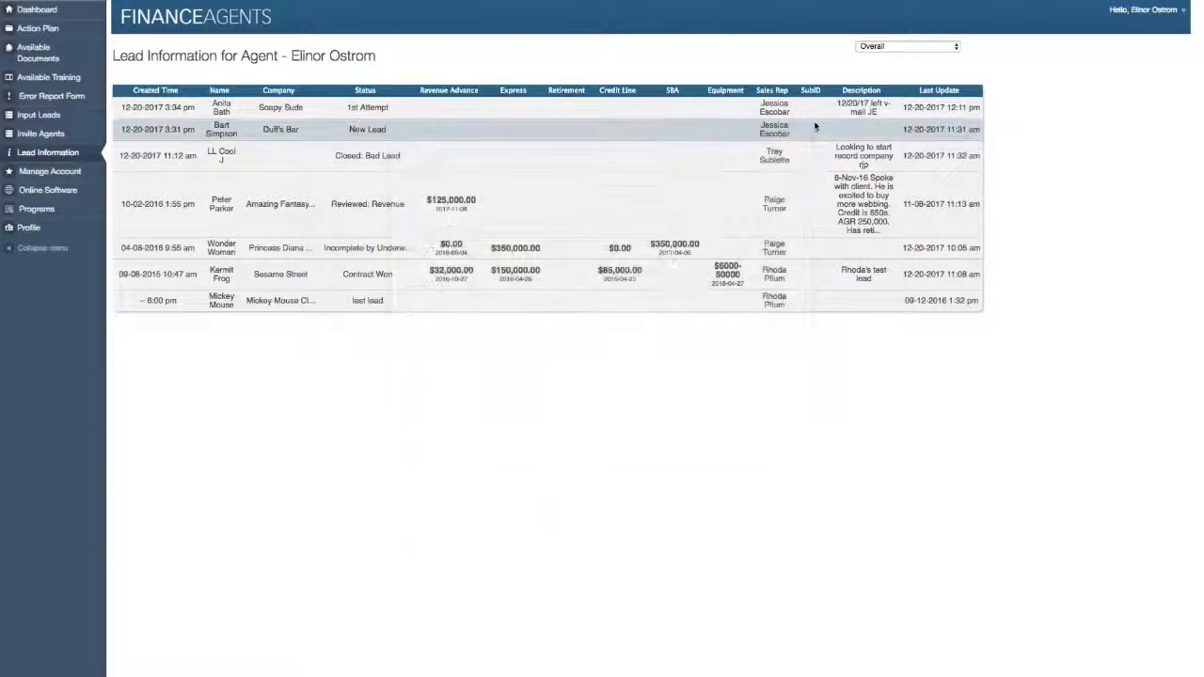